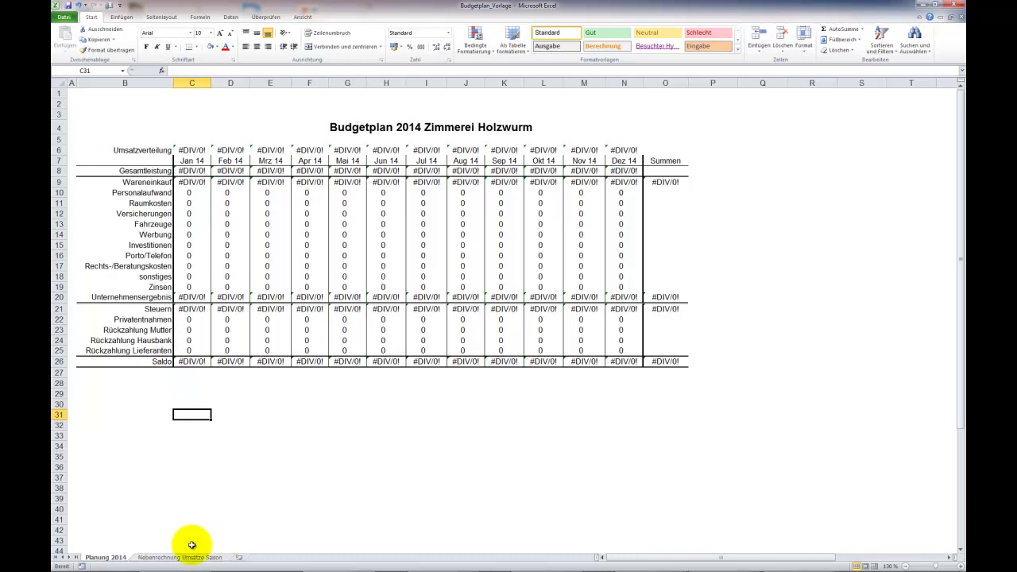
Switch to the Nebenrechnung Umsätze Saison sheet to view its three season tables
left_click(194, 557)
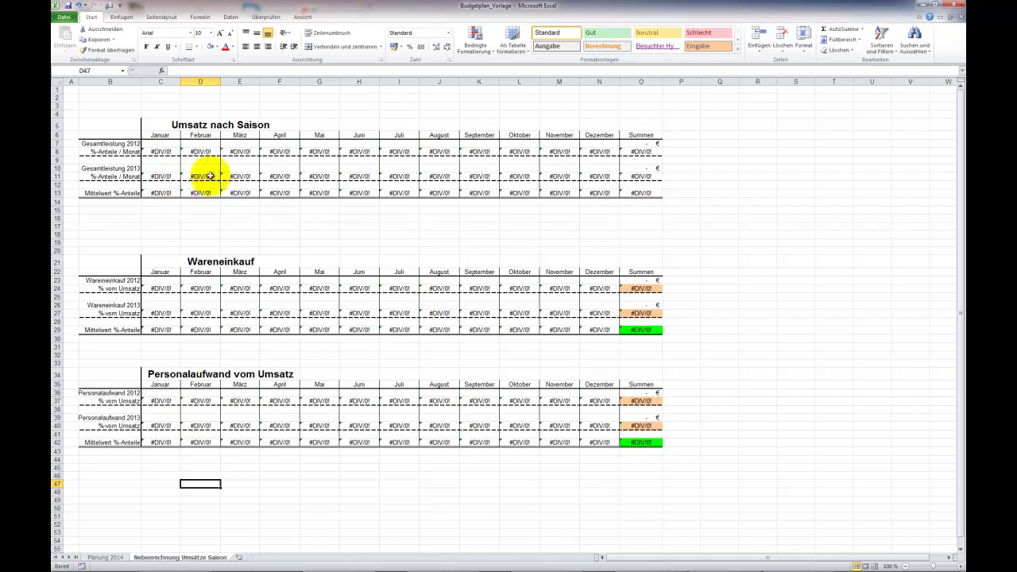
Enter January and February 2012 revenues of 2.786 € and 10.828 € in row 7
left_click(153, 143)
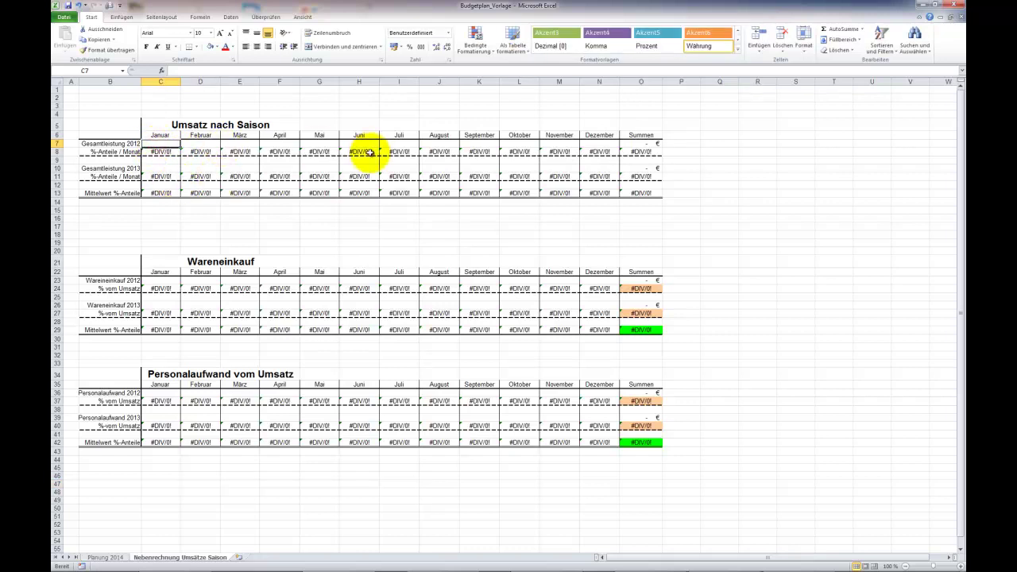
type("2")
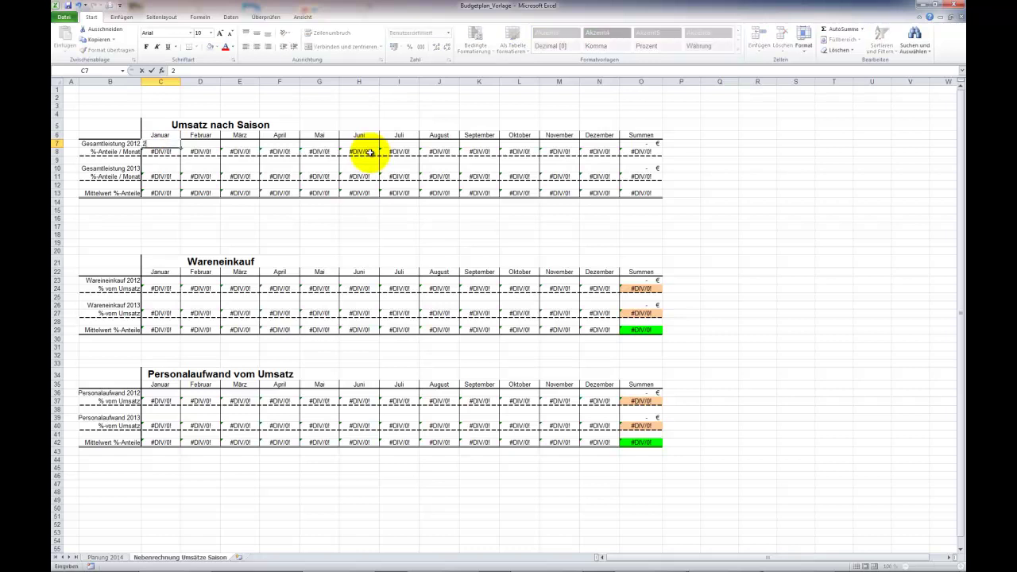
type("7")
type("86")
key("Tab")
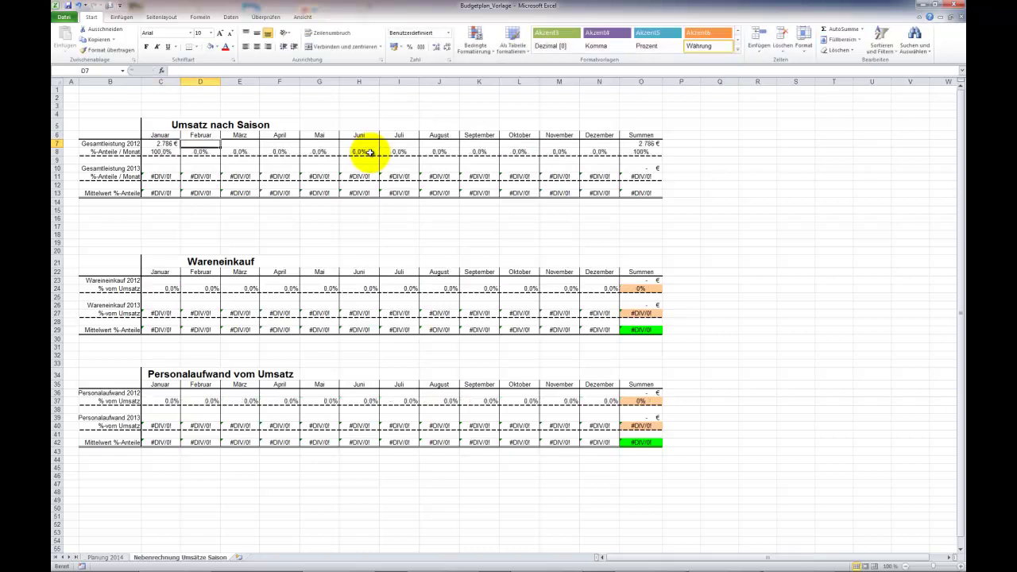
type("10.8")
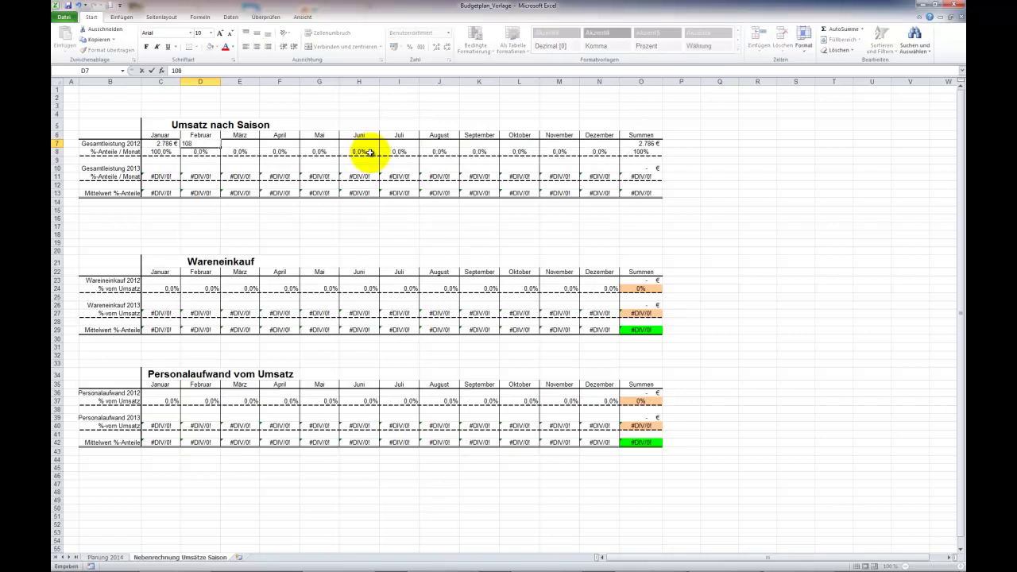
type("28")
key("Tab")
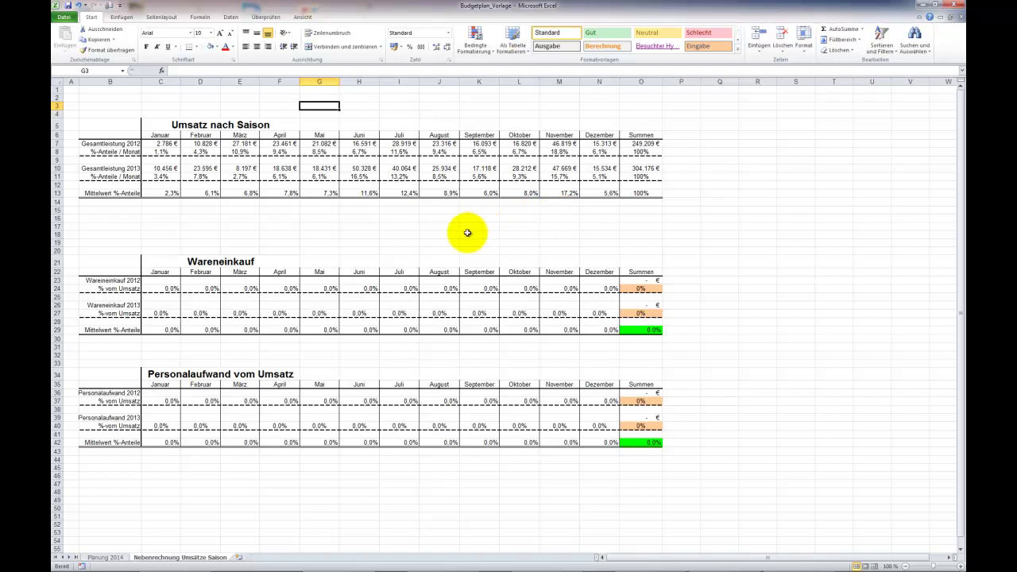
Enter 3.561 € as the January 2012 Wareneinkauf in C23
left_click(163, 282)
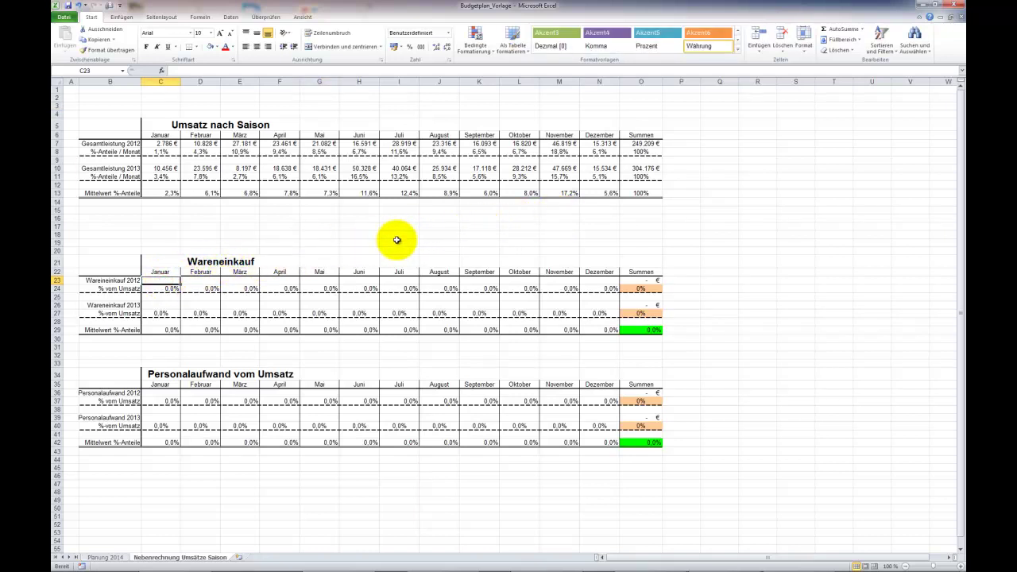
type("35")
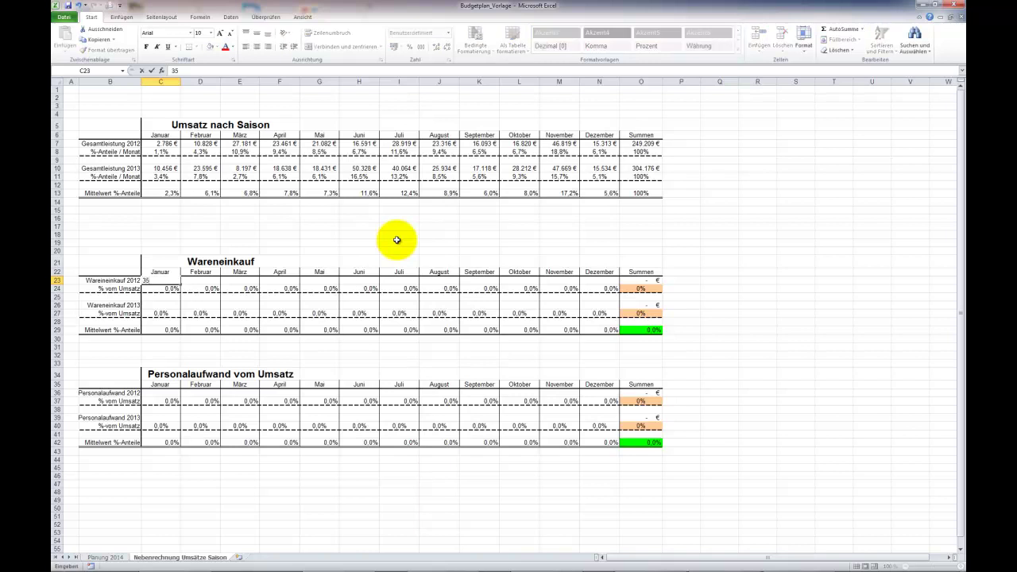
type("61")
key("Tab")
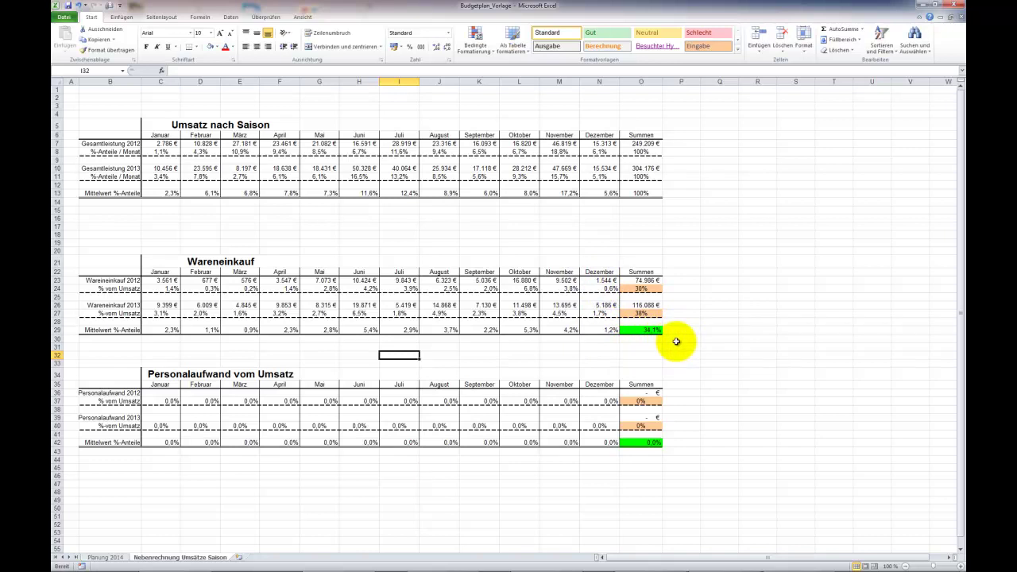
Enter January–March 2012 personnel costs of 0, 0 and 779 €, then return to Planung 2014
left_click(163, 392)
type("0")
key("Tab")
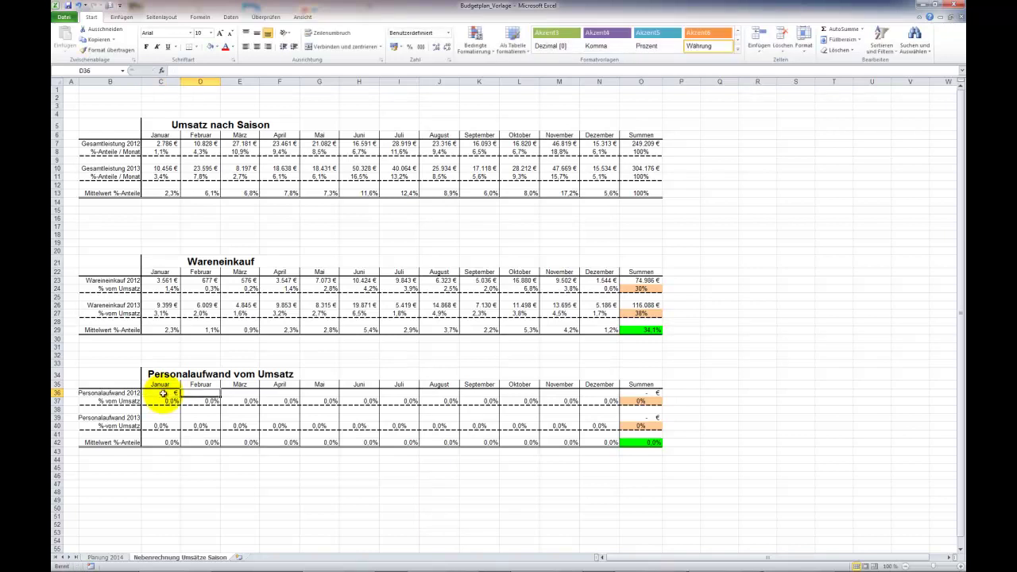
type("0")
key("Tab")
type("779")
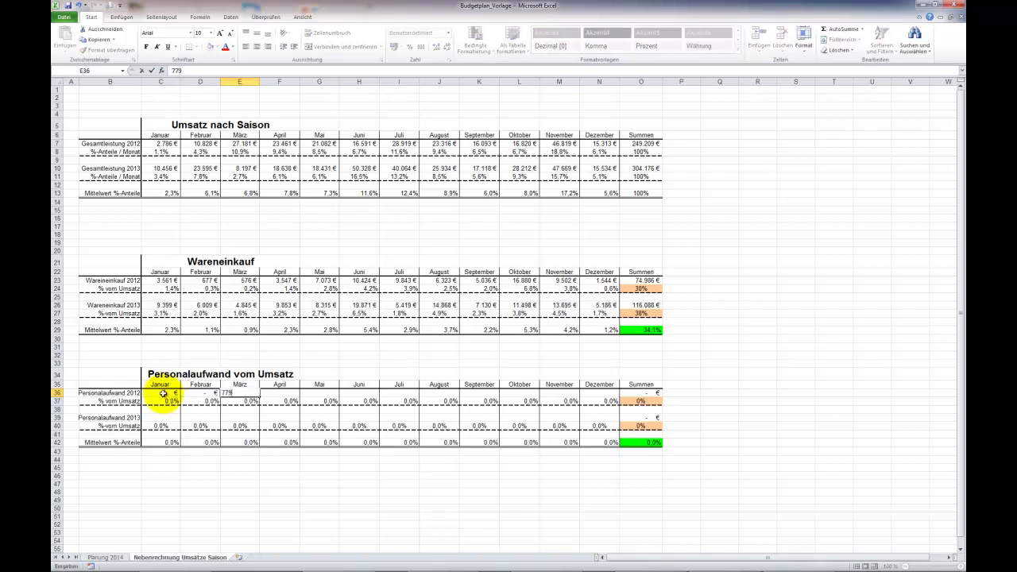
key("Tab")
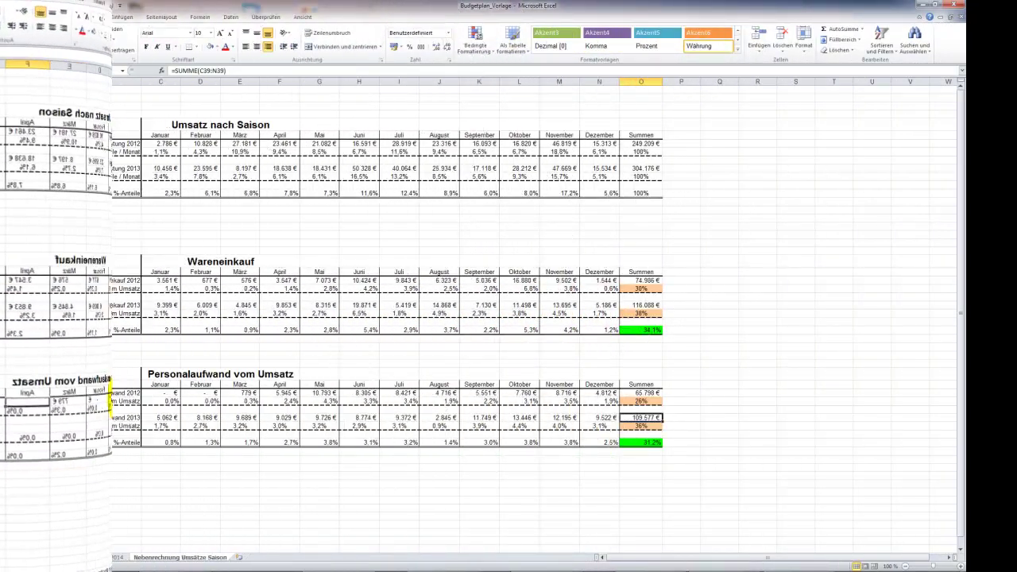
left_click(245, 470)
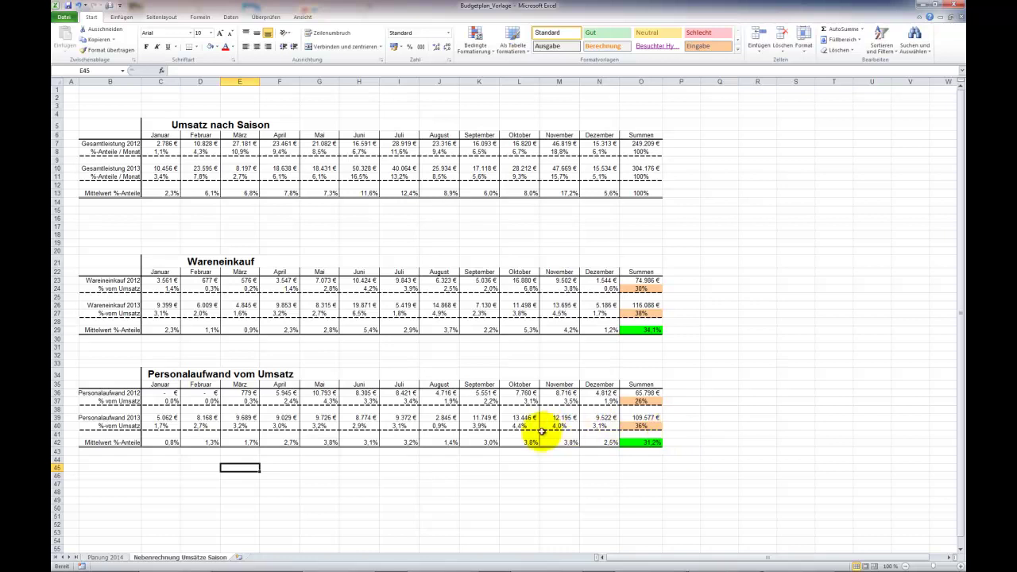
left_click(106, 557)
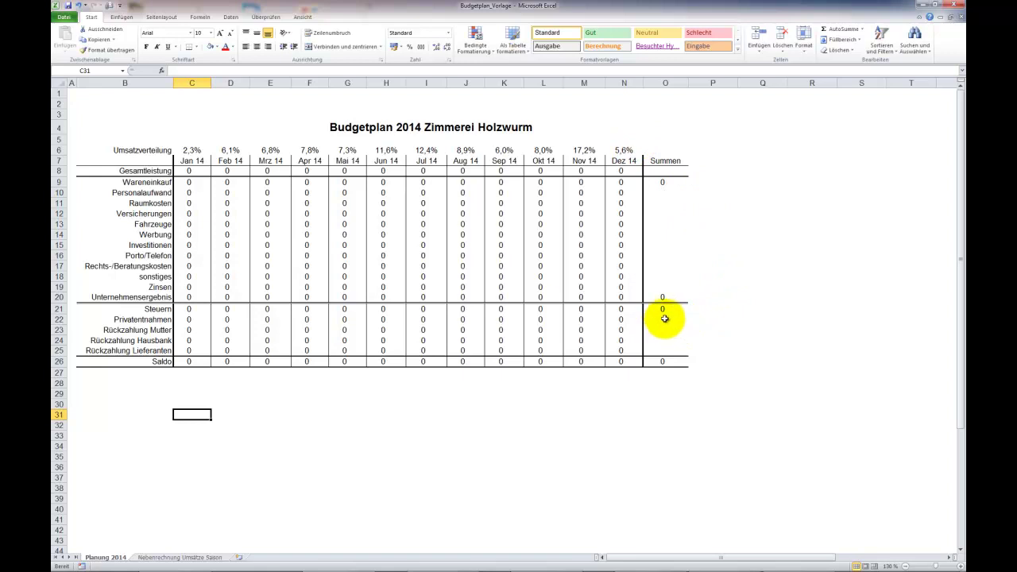
Fill O22:O25 with Privatentnahmen -48.000 and Rückzahlung totals -10.000, -10.000 and -15.000
left_click(664, 319)
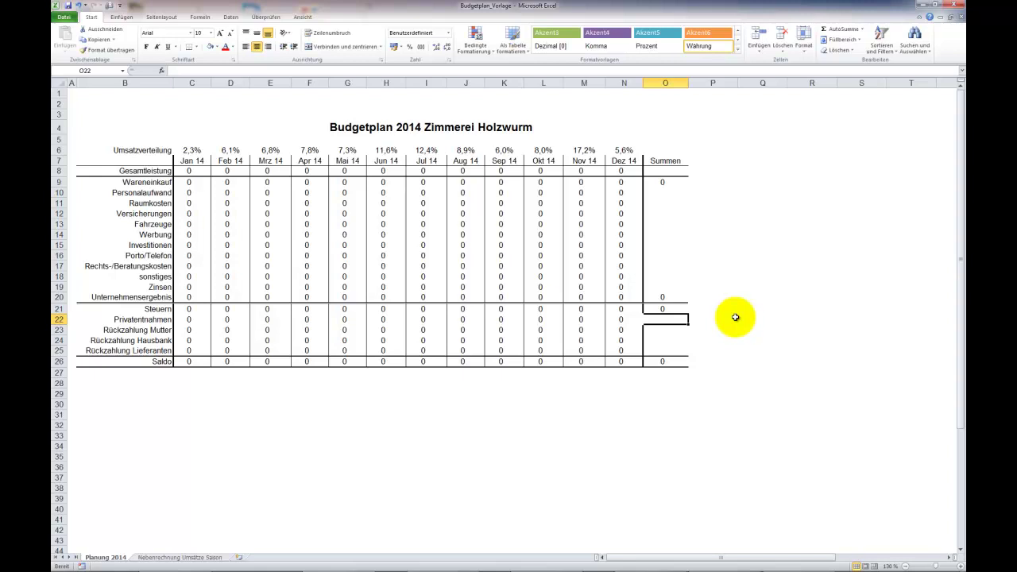
type("-4=SUMME(C22:N22)")
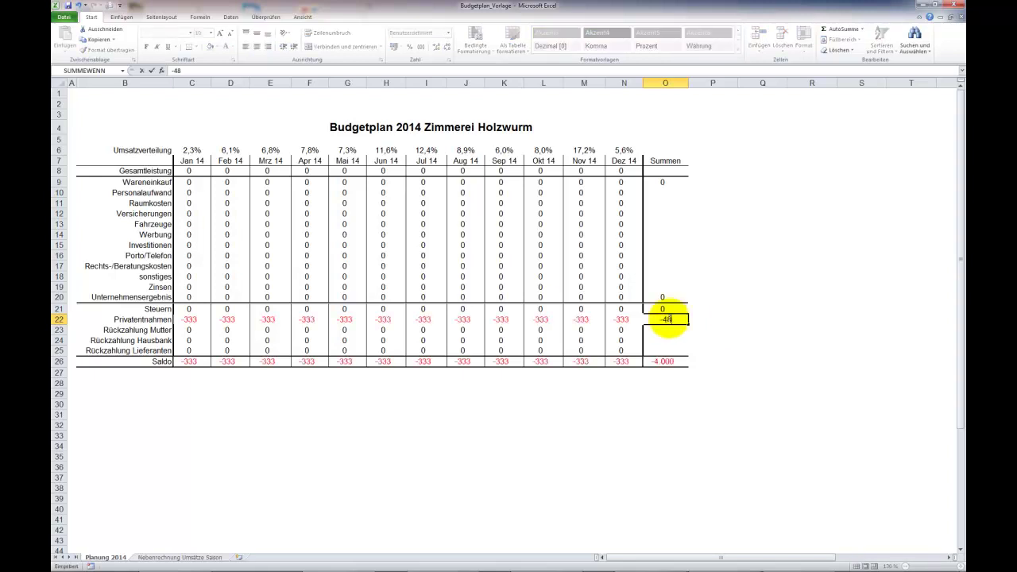
key("Return")
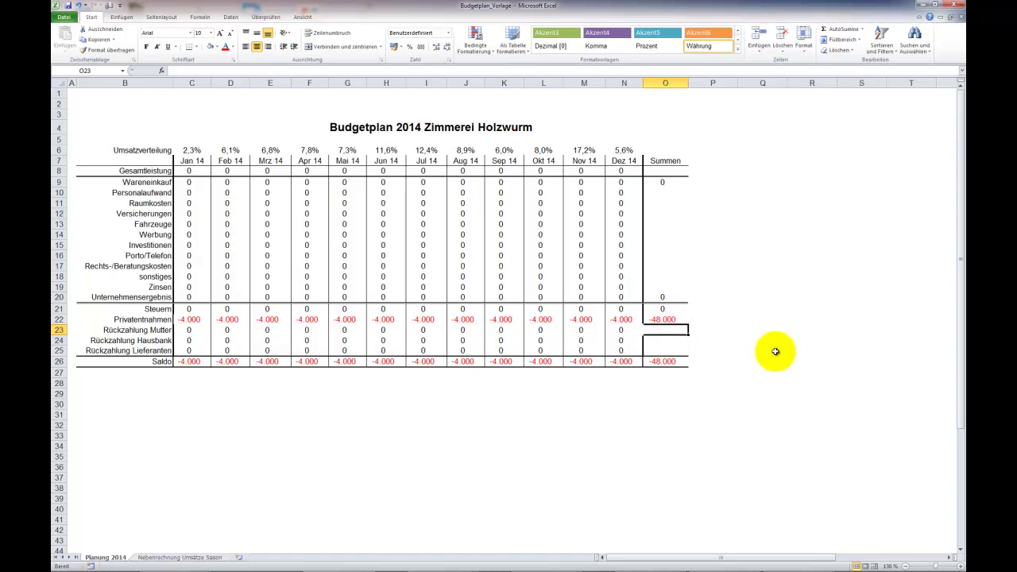
type("-10.0")
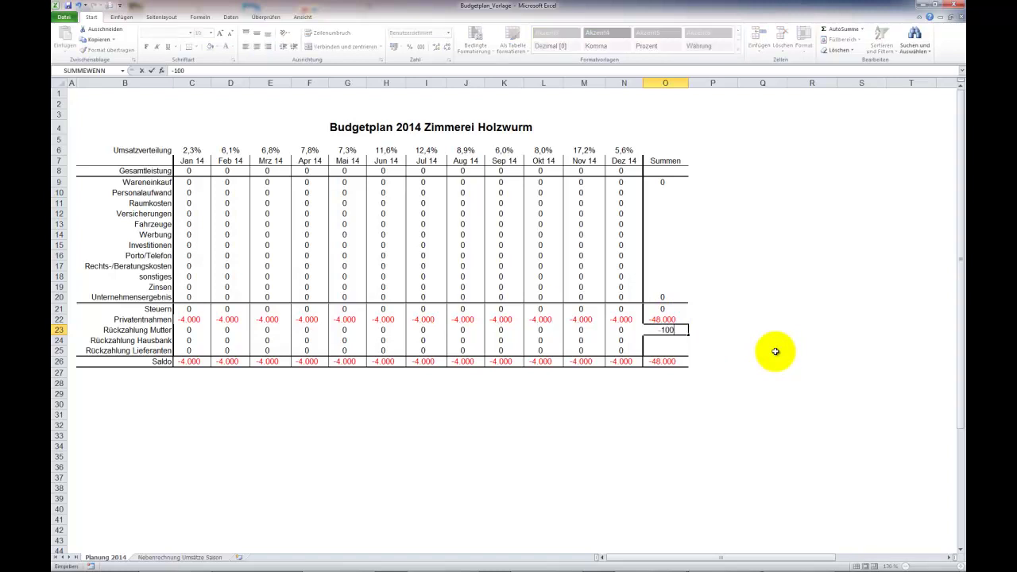
type("00")
key("Return")
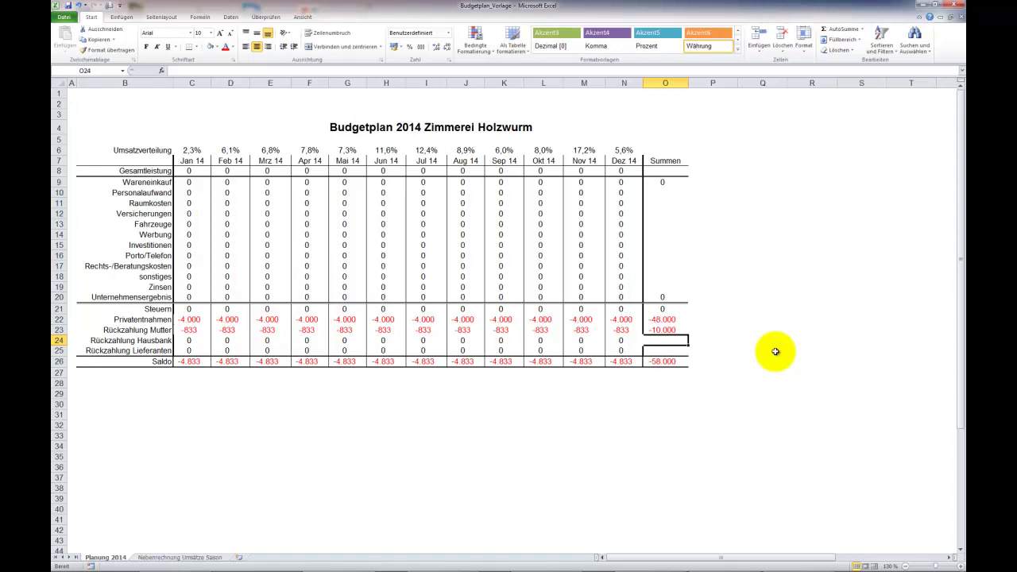
type("-")
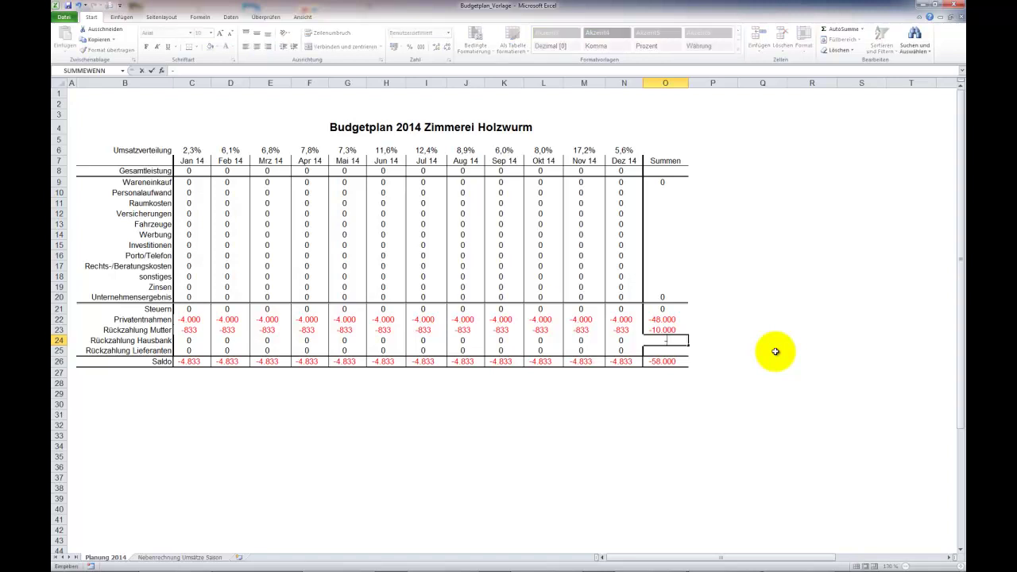
type("10000")
key("Return")
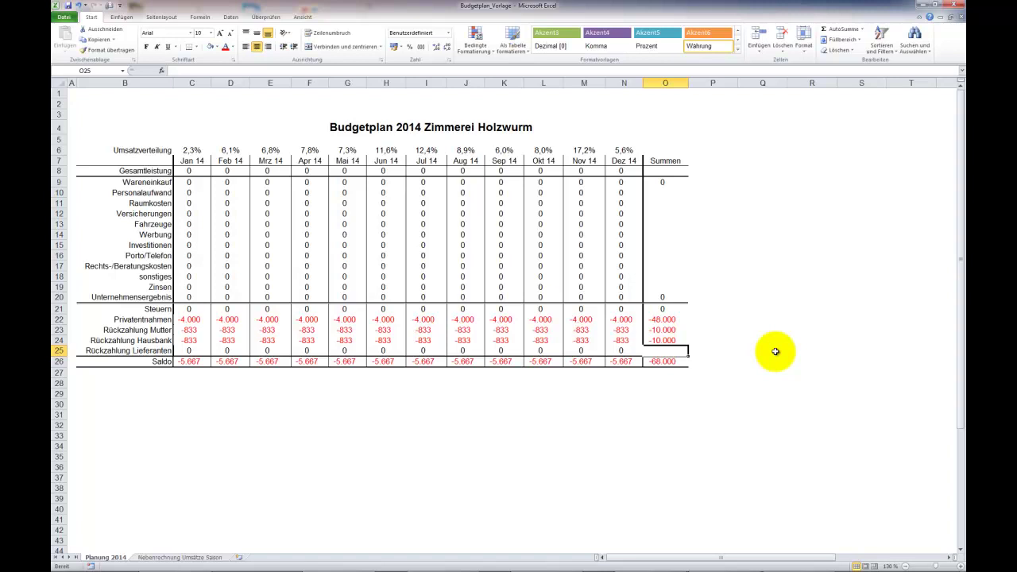
type("-15000")
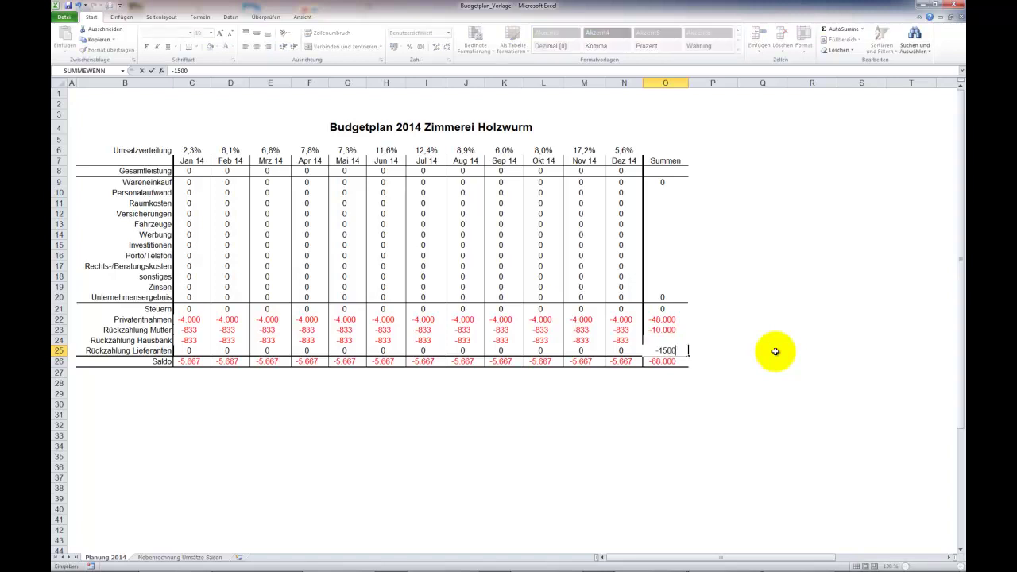
key("Up")
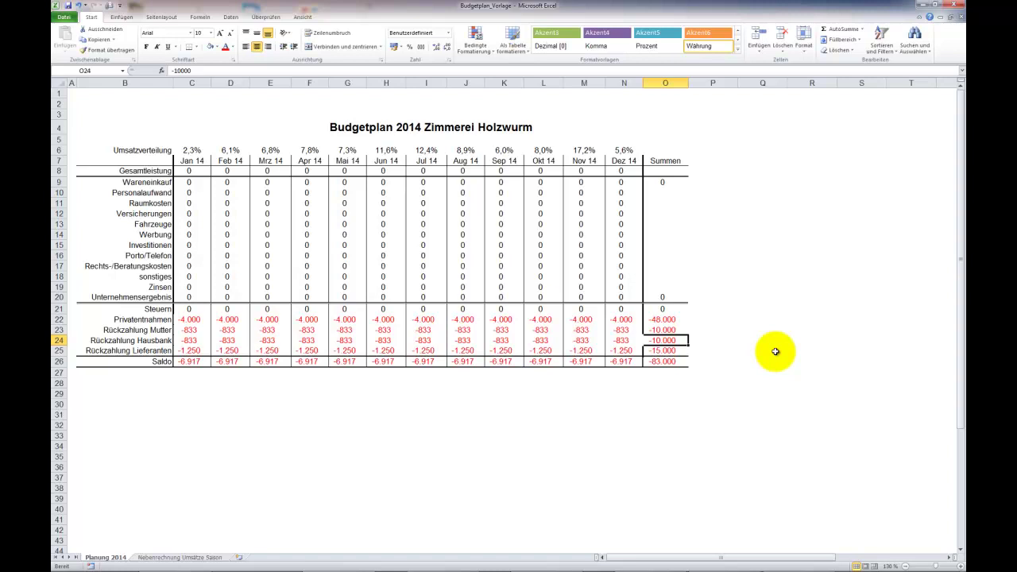
Set the annual Zinsen total to -4.000 and Raumkosten to -13.000
left_click(667, 285)
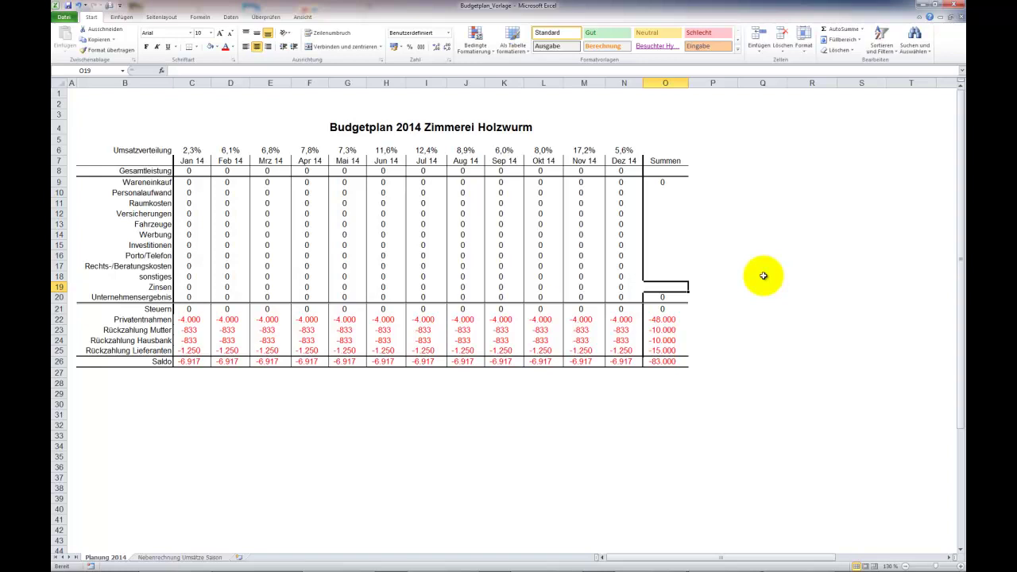
type("-4000")
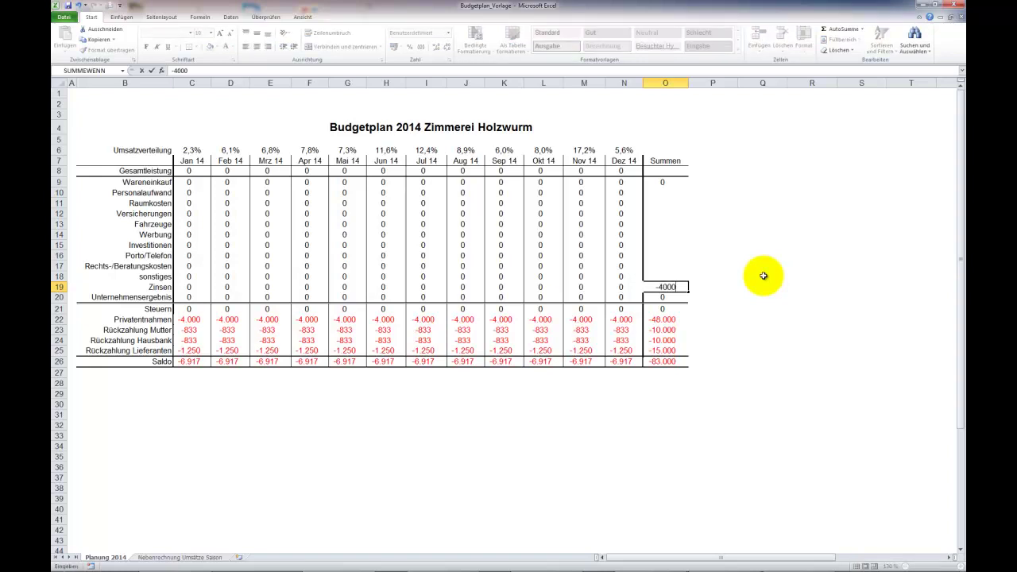
key("Up")
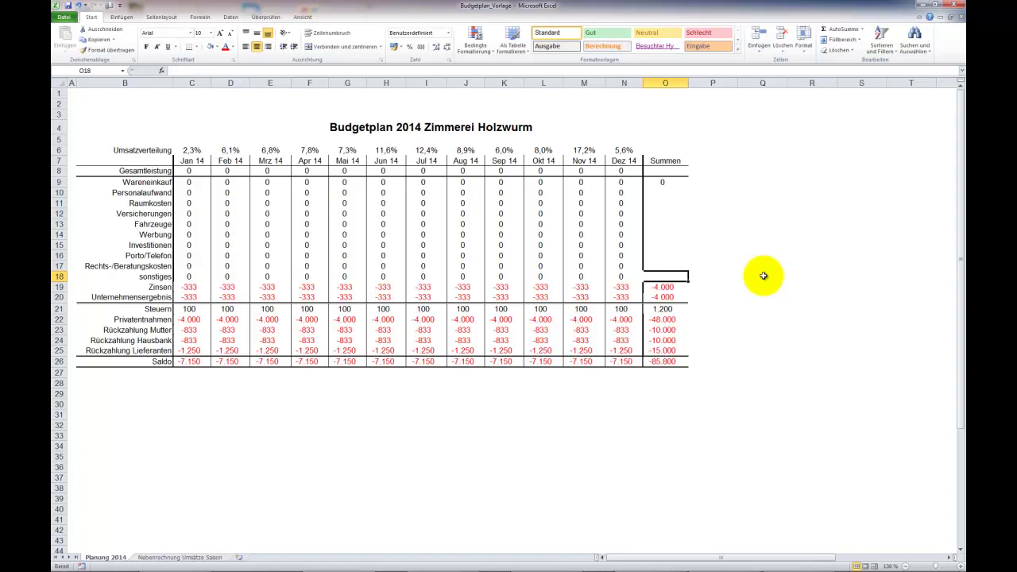
left_click(662, 203)
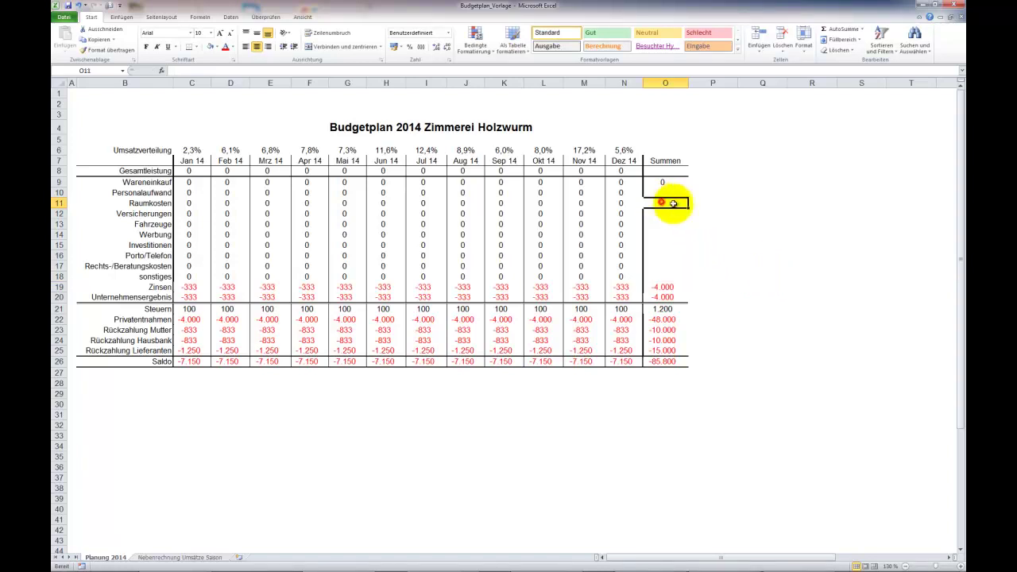
type("-1300")
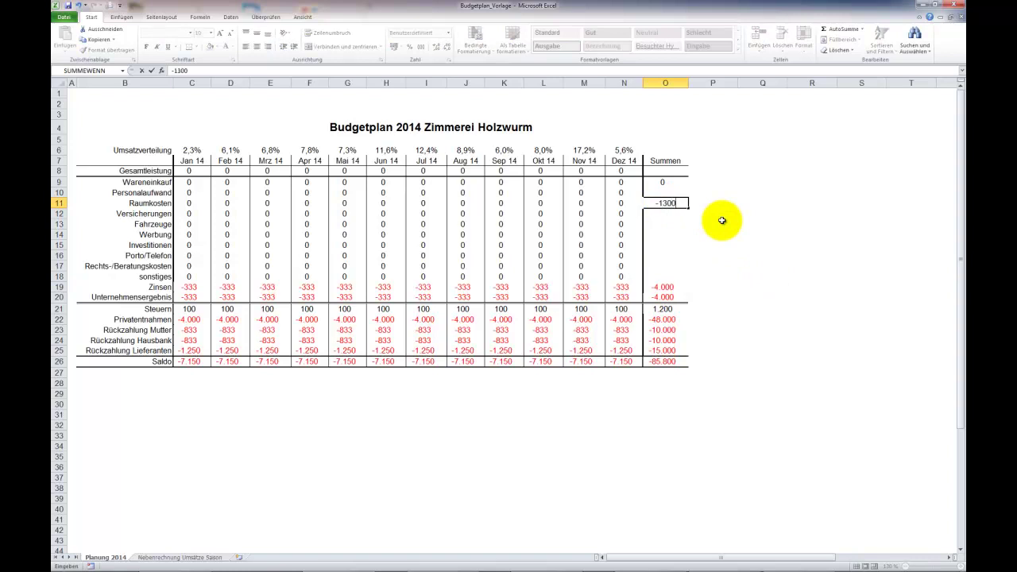
type("0")
key("Return")
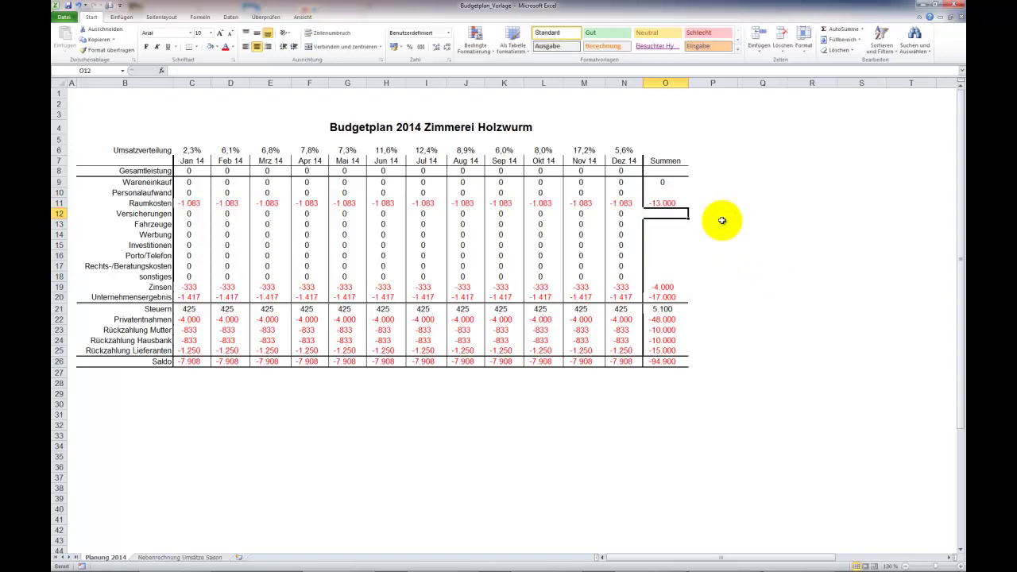
Set annual Versicherungen -4.000, Fahrzeuge -20.000, Werbung -2.200 and Investitionen -6.000 totals
type("-4")
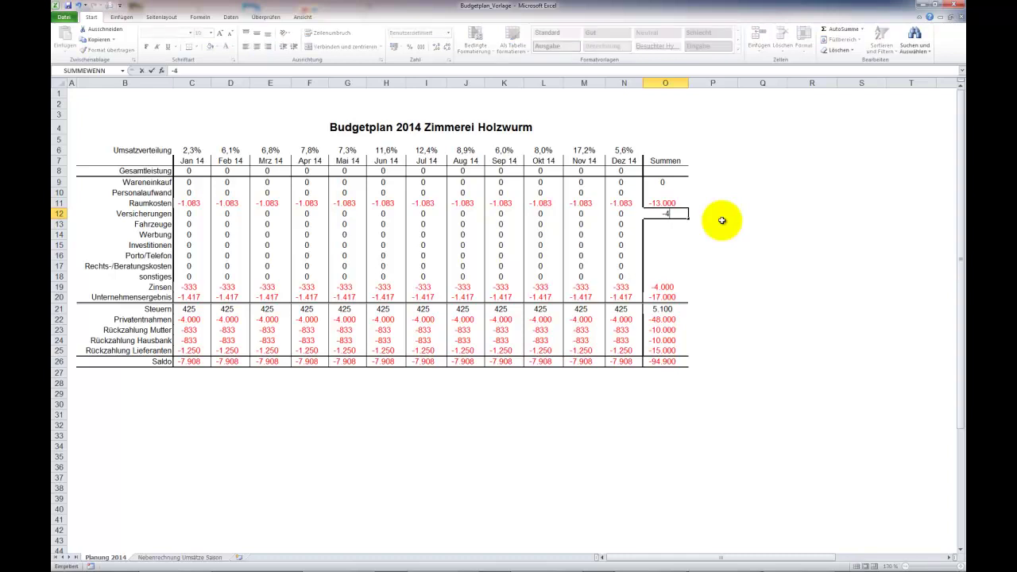
type("000")
key("Return")
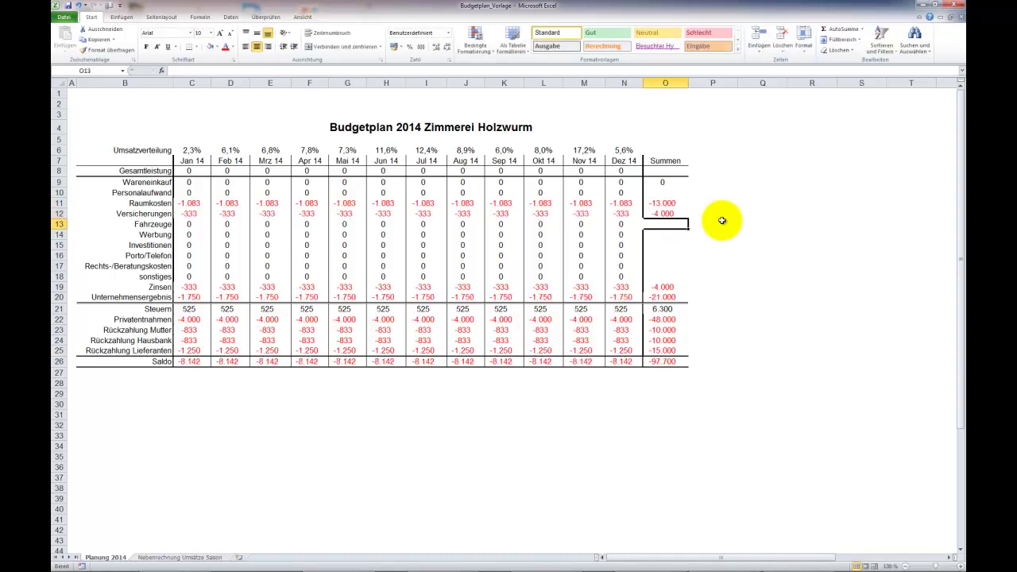
type("-200")
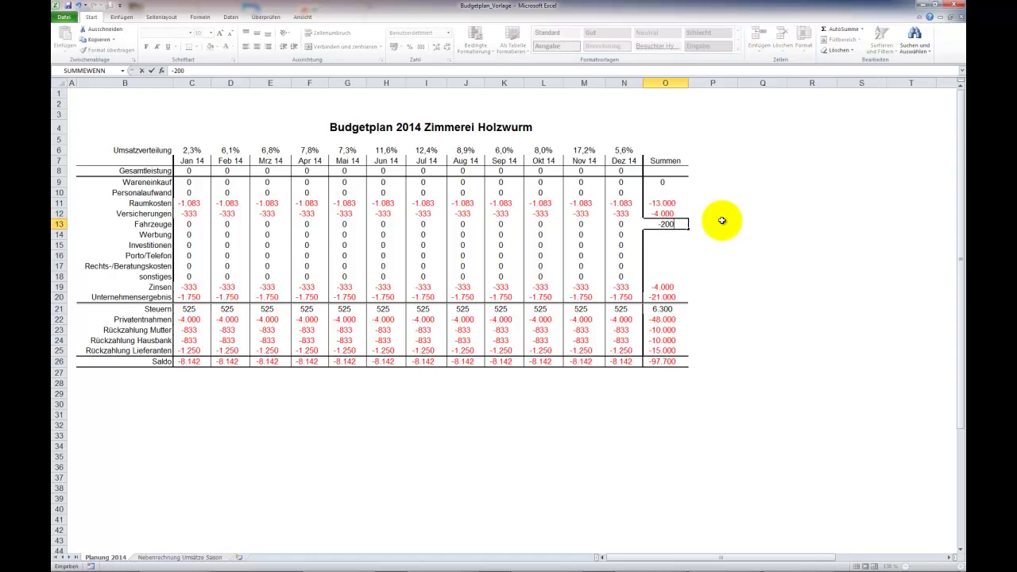
type("00")
key("Return")
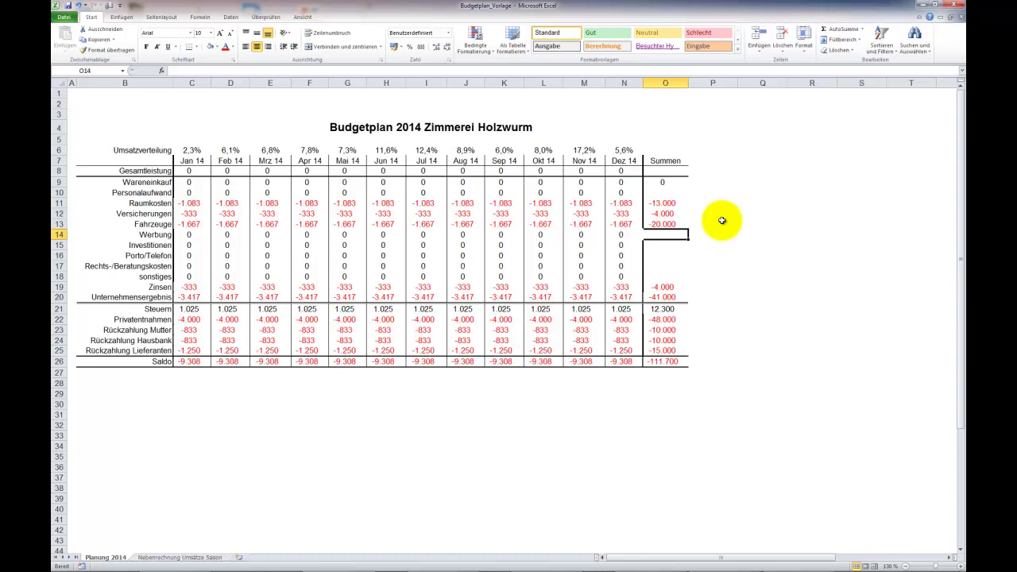
type("-")
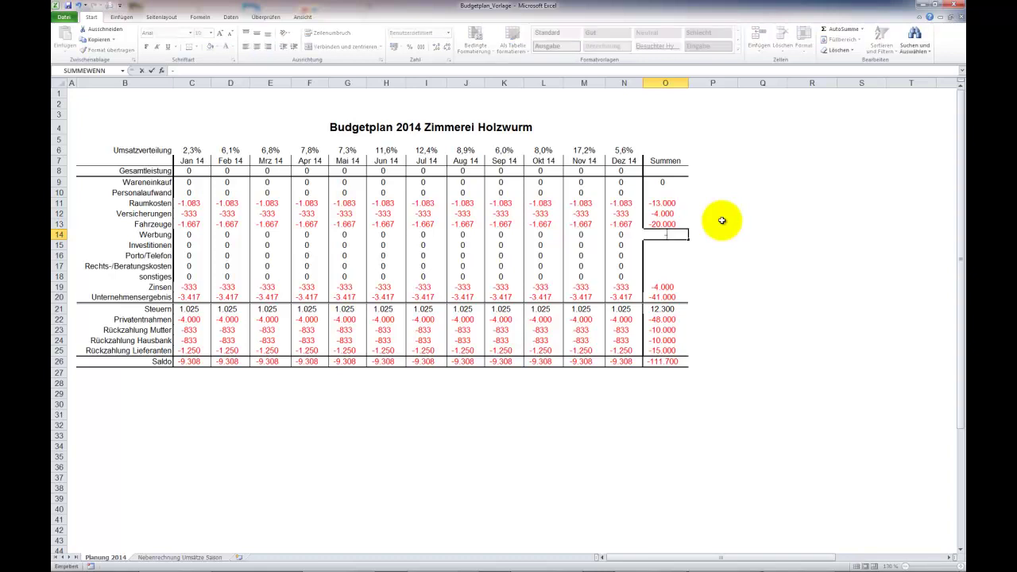
type("2200")
key("Return")
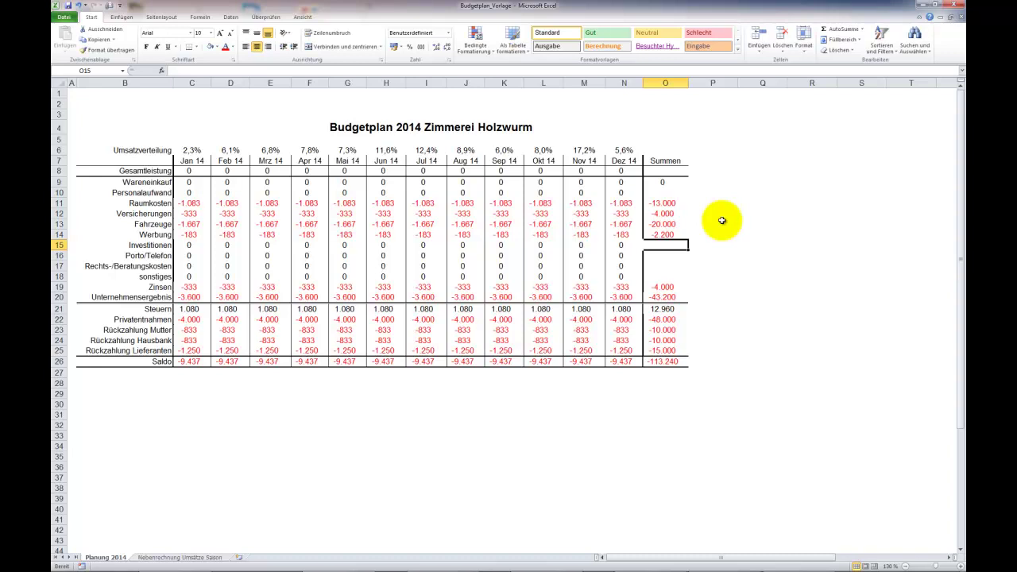
type("-6000")
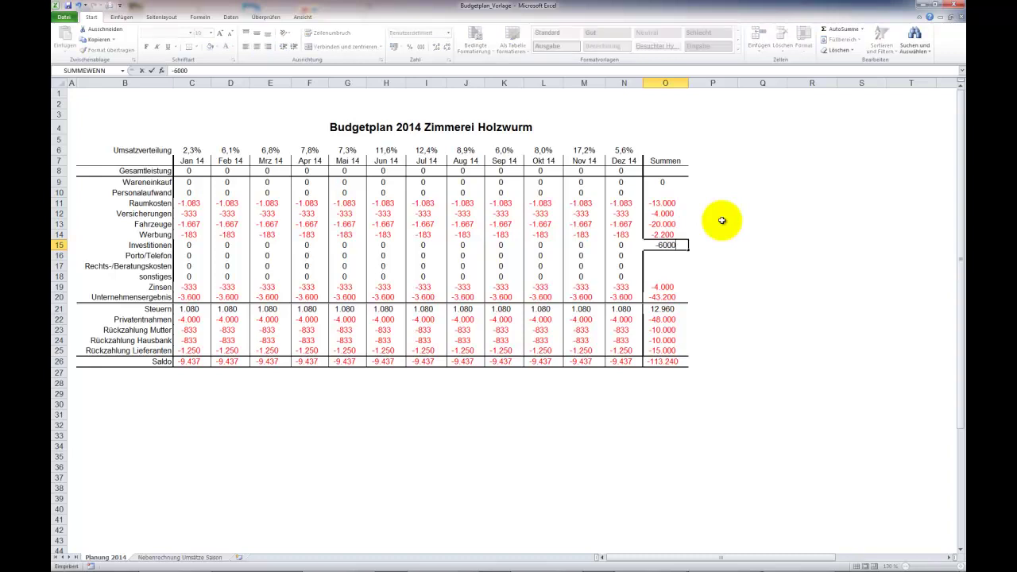
key("Return")
left_click(658, 245)
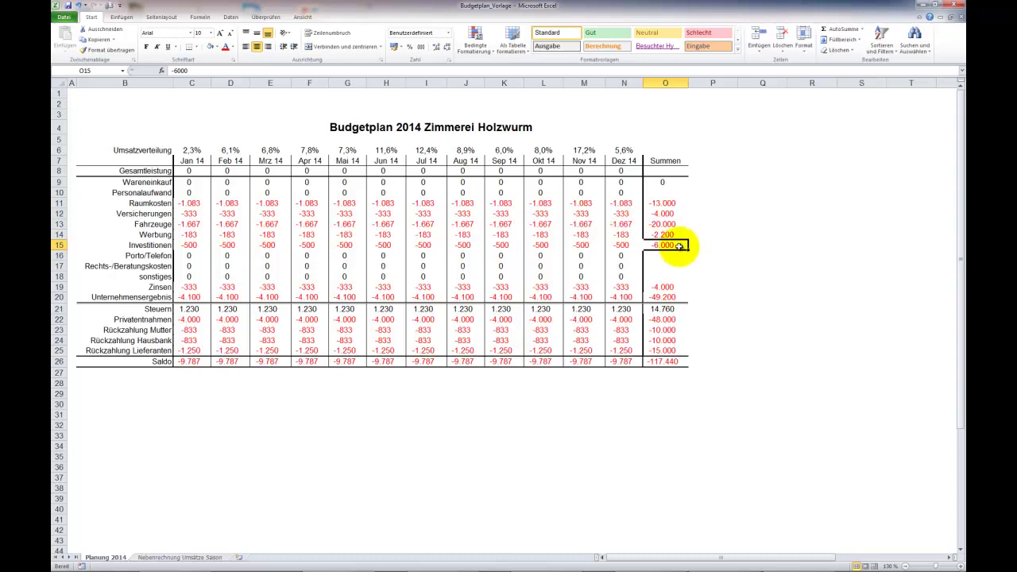
left_click(196, 245)
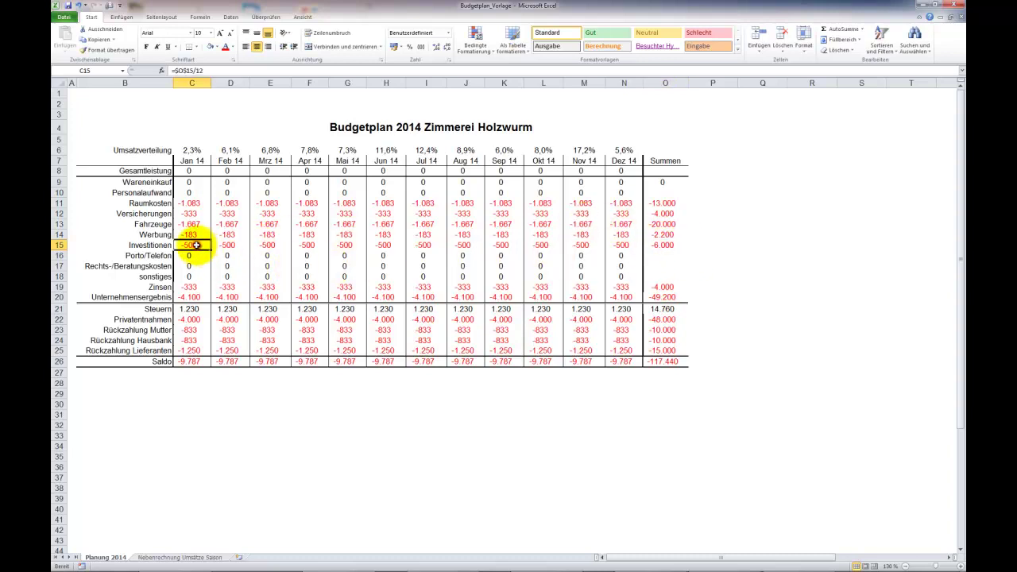
Enter monthly Investitionen of 0, except -3.000 in April and August
type("0")
key("Tab")
type("0")
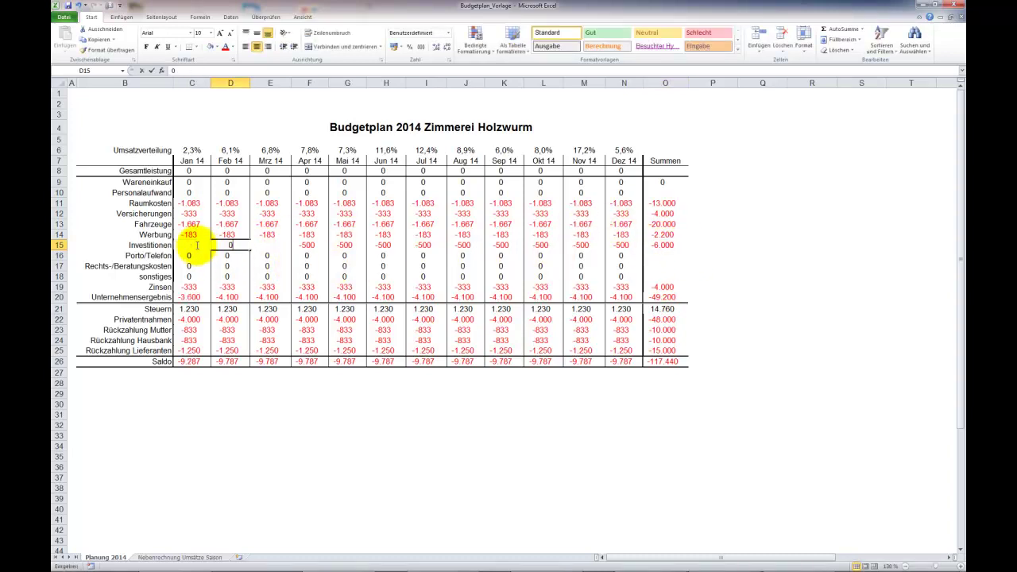
key("Tab")
type("0")
key("Tab")
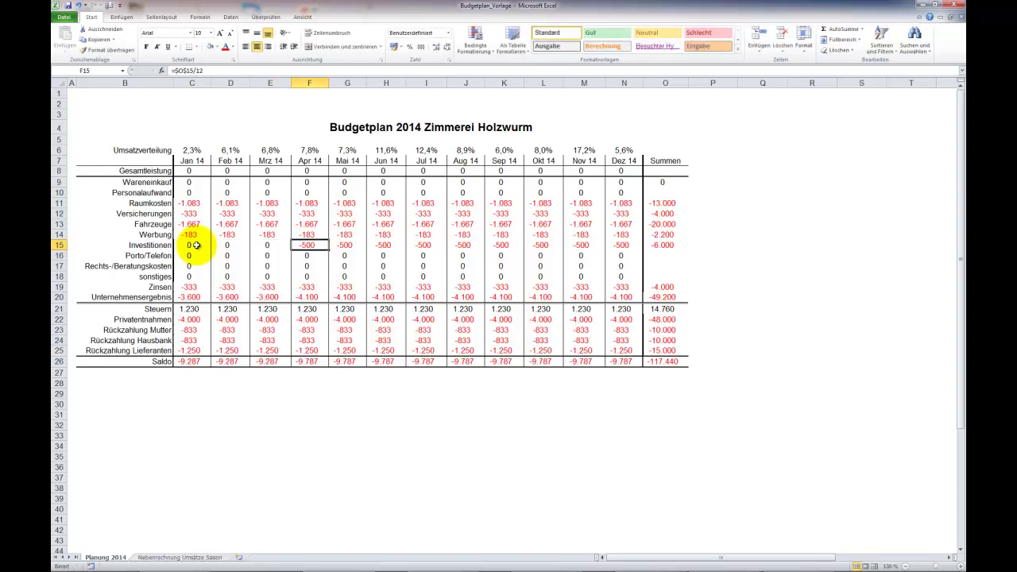
type("-3000")
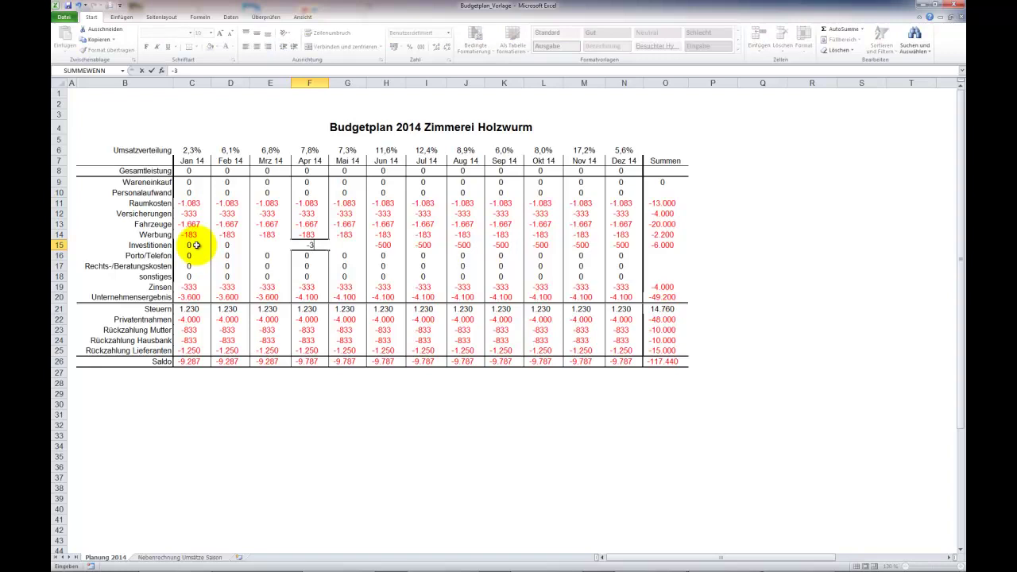
key("Tab")
type("0")
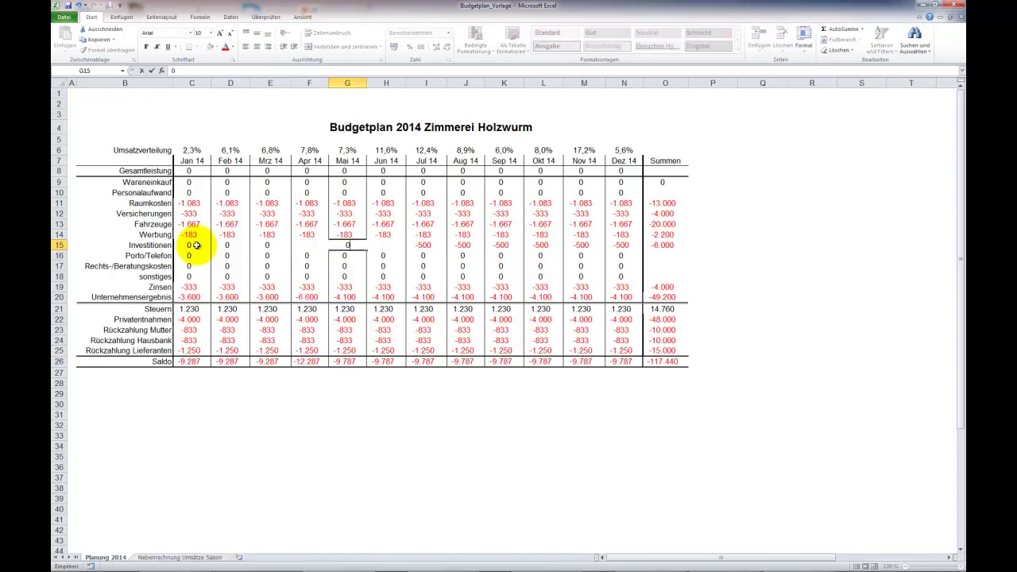
key("Tab")
type("0")
key("Tab")
type("0")
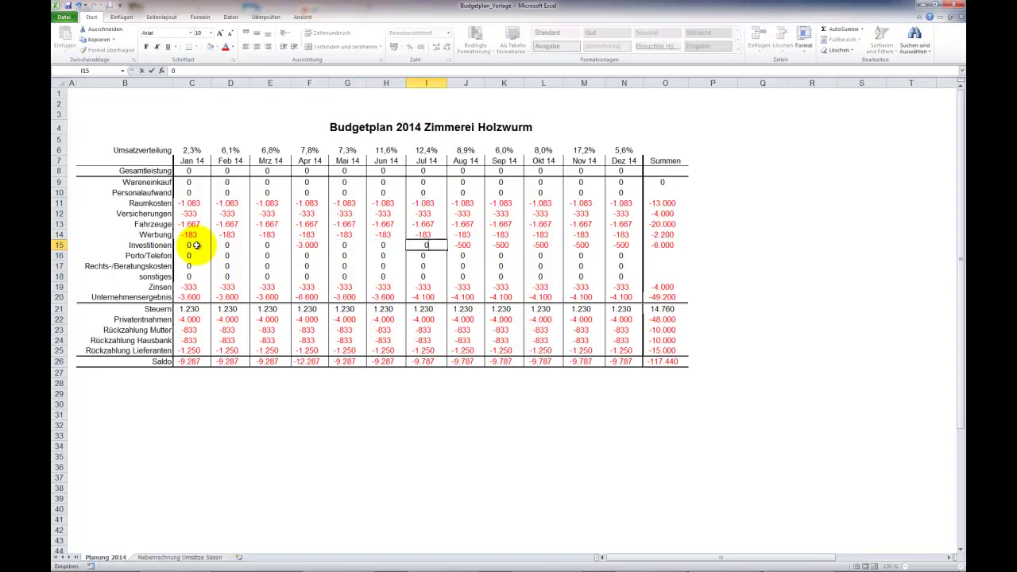
key("Tab")
type("-3000")
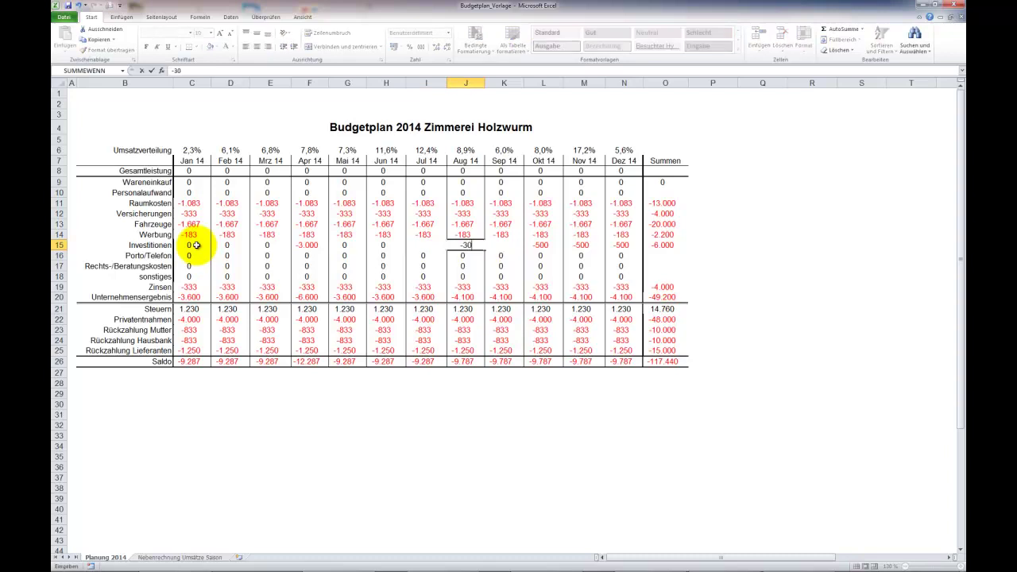
key("Tab")
type("0")
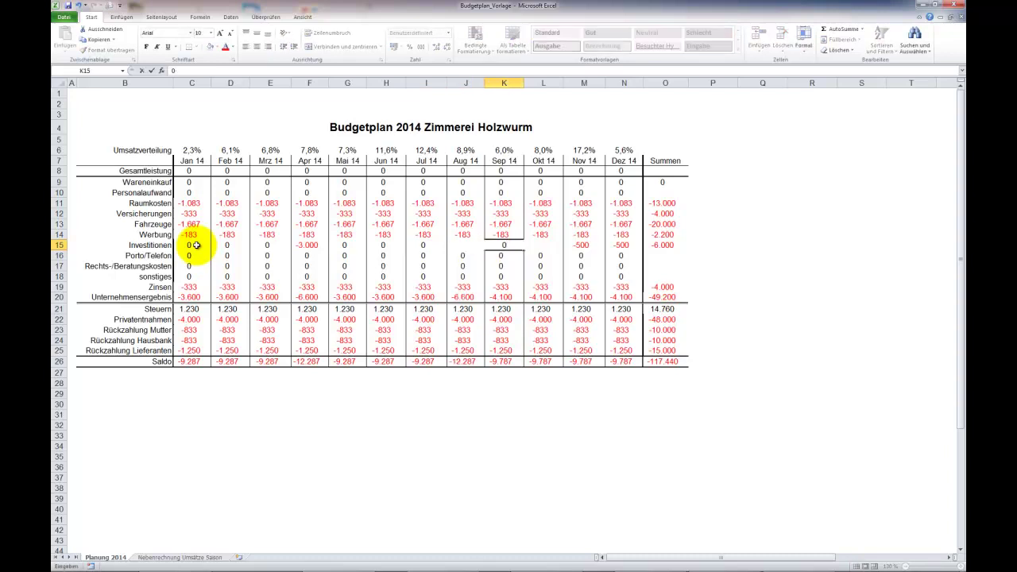
key("Tab")
type("0")
key("Tab")
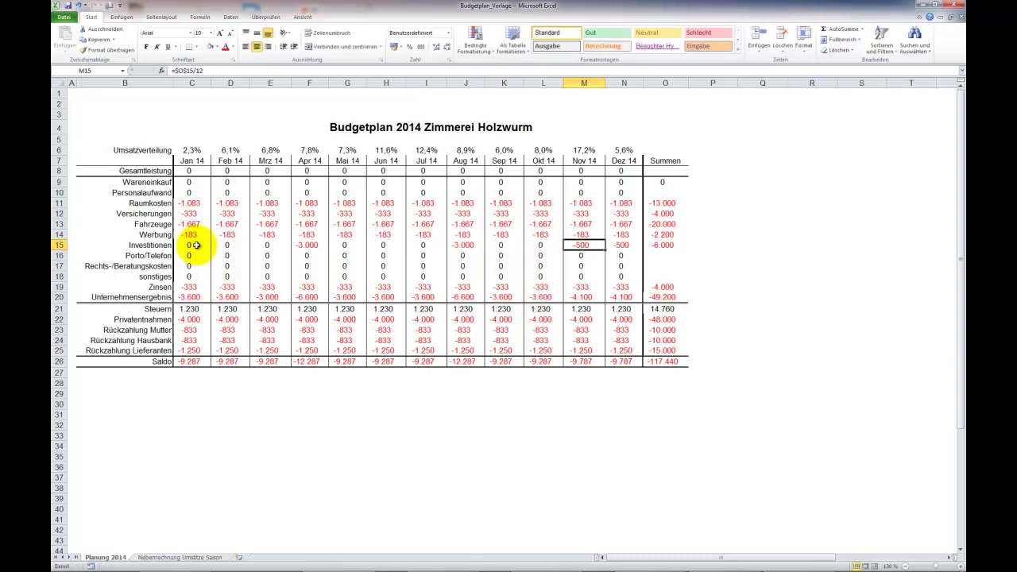
type("0")
key("Tab")
type("0")
key("Tab")
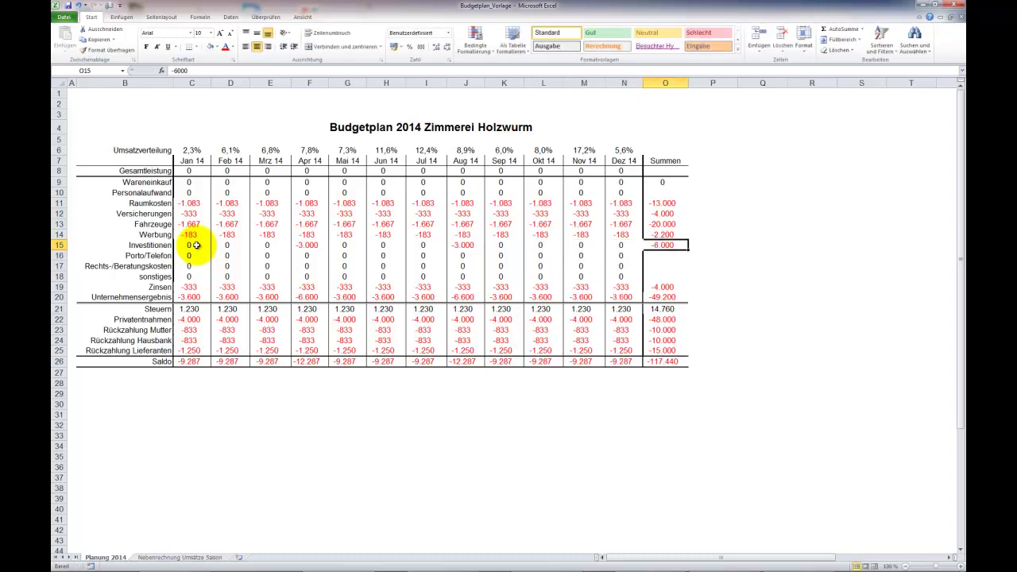
left_click(671, 258)
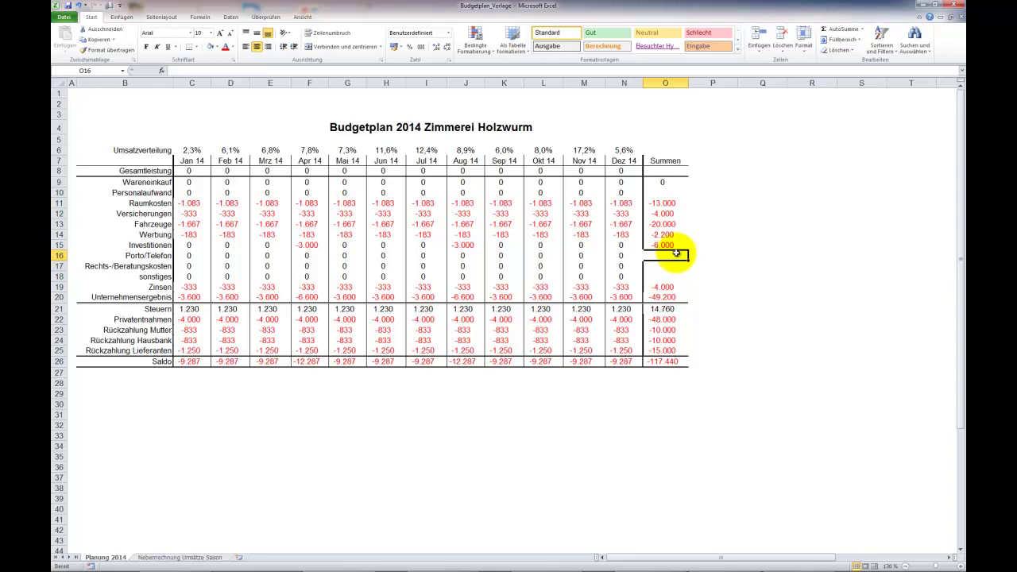
Set annual totals Porto/Telefon -1.600, Rechts-/Beratungskosten -2.600 and sonstiges -6.000 in O16:O18
type("-1600")
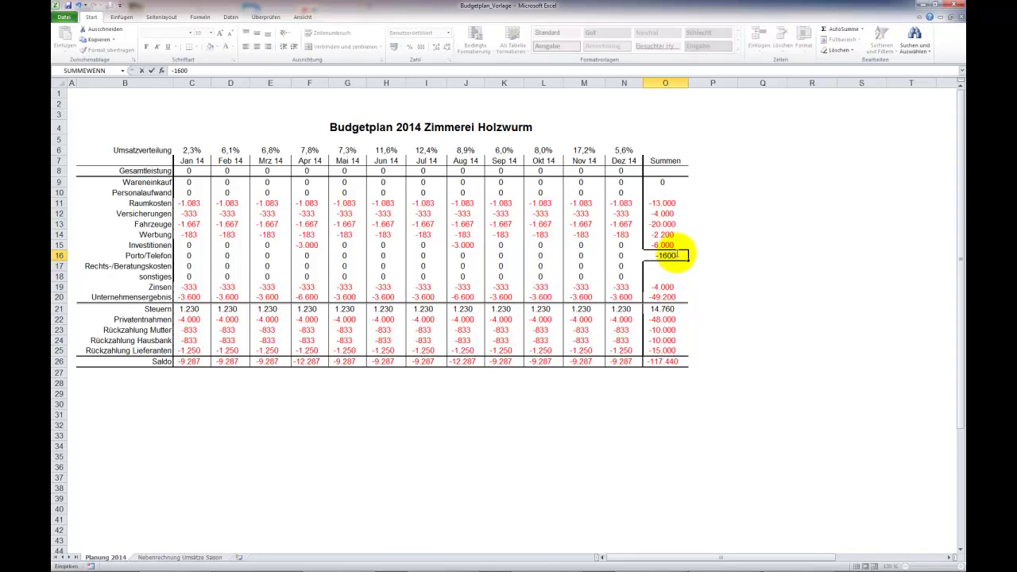
key("Return")
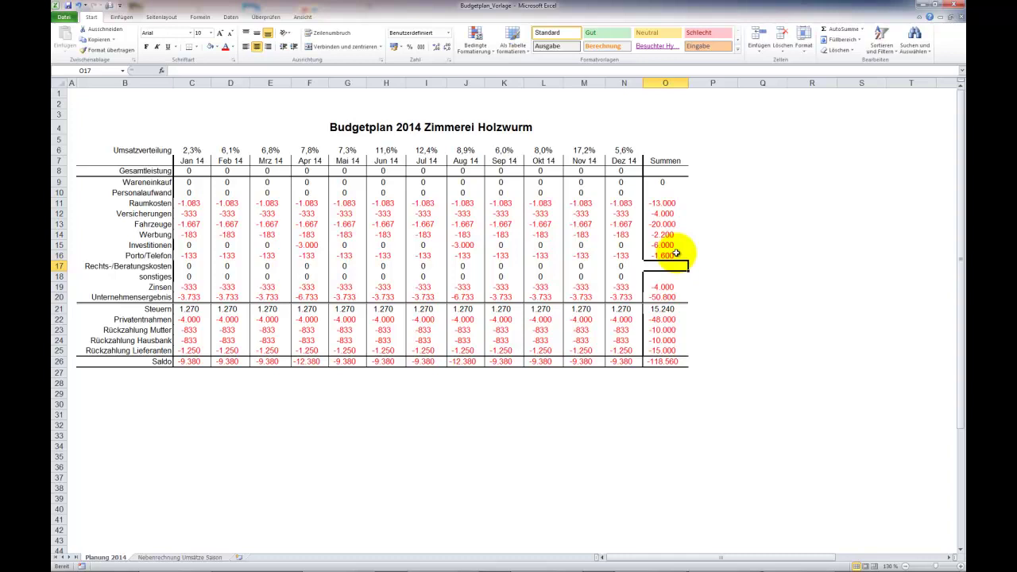
type("-")
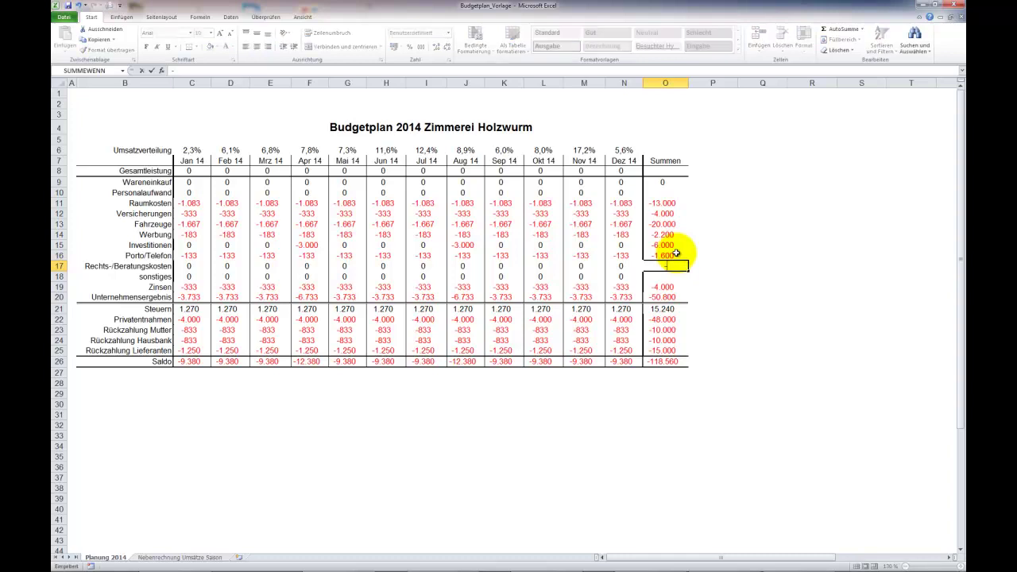
type("2600")
key("Return")
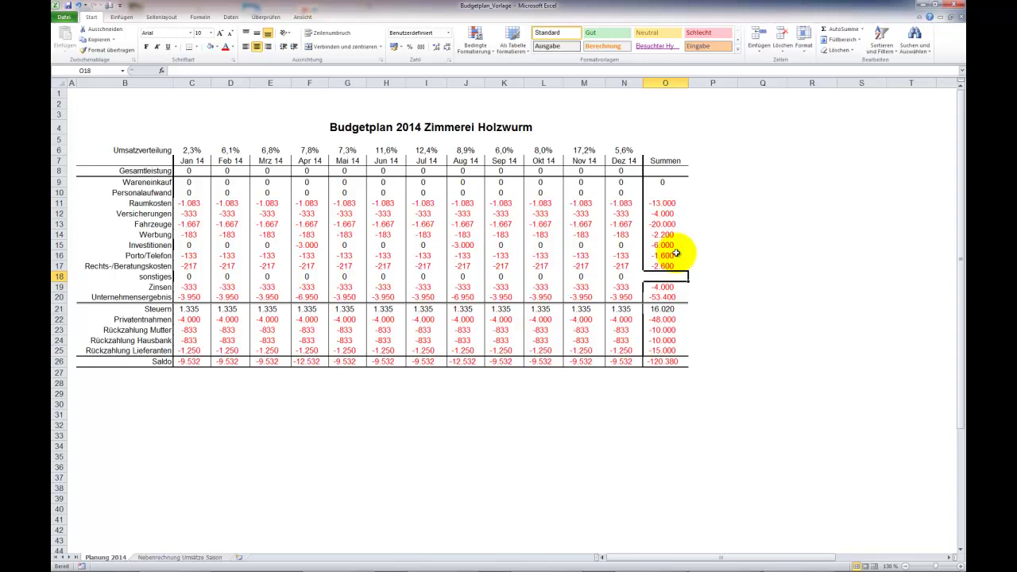
type("-6.00")
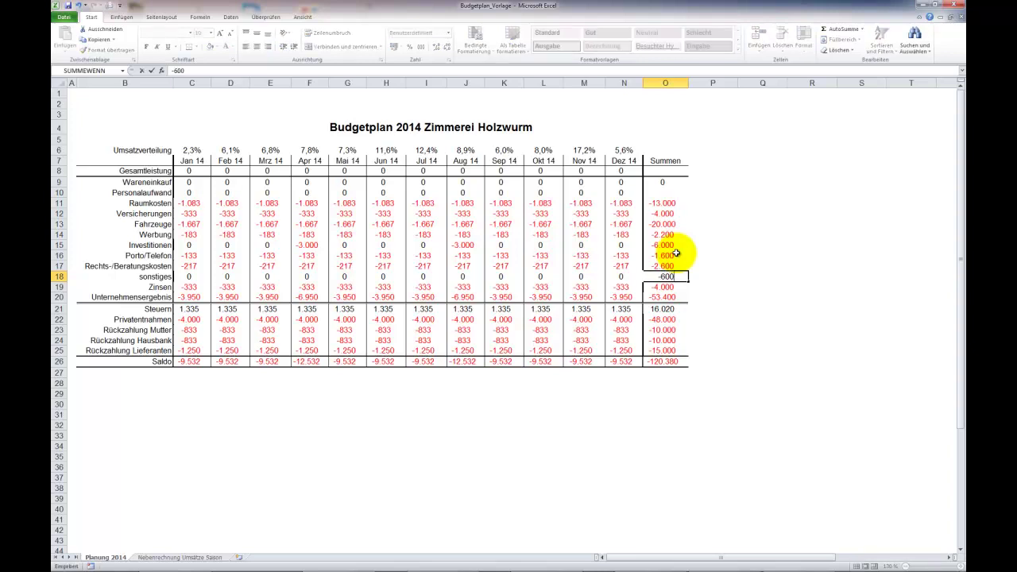
type("0")
key("Return")
key("Up")
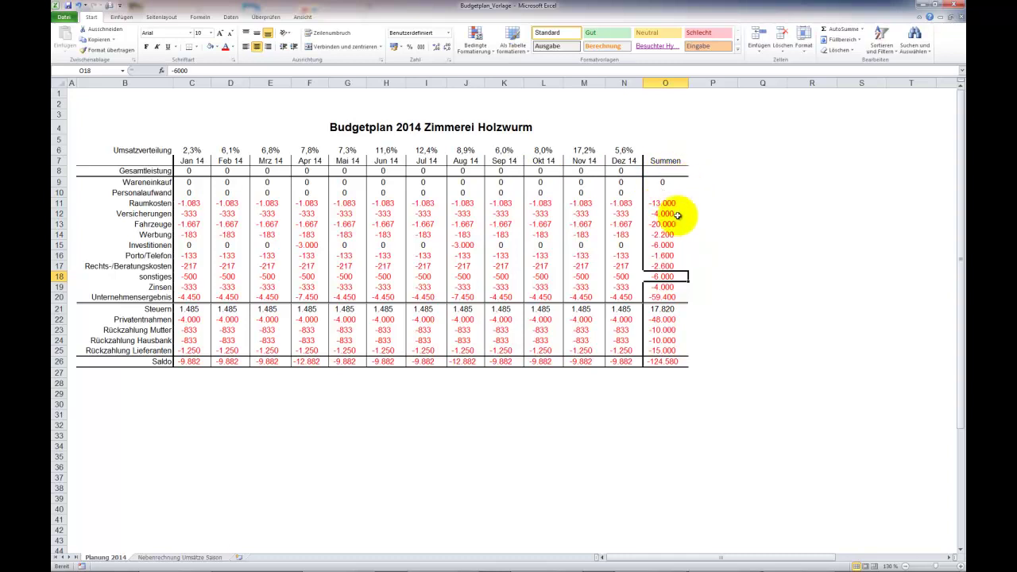
Enter -85.000 as the Personalaufwand annual total in O10, then move to Nebenrechnung Umsätze Saison
left_click(665, 193)
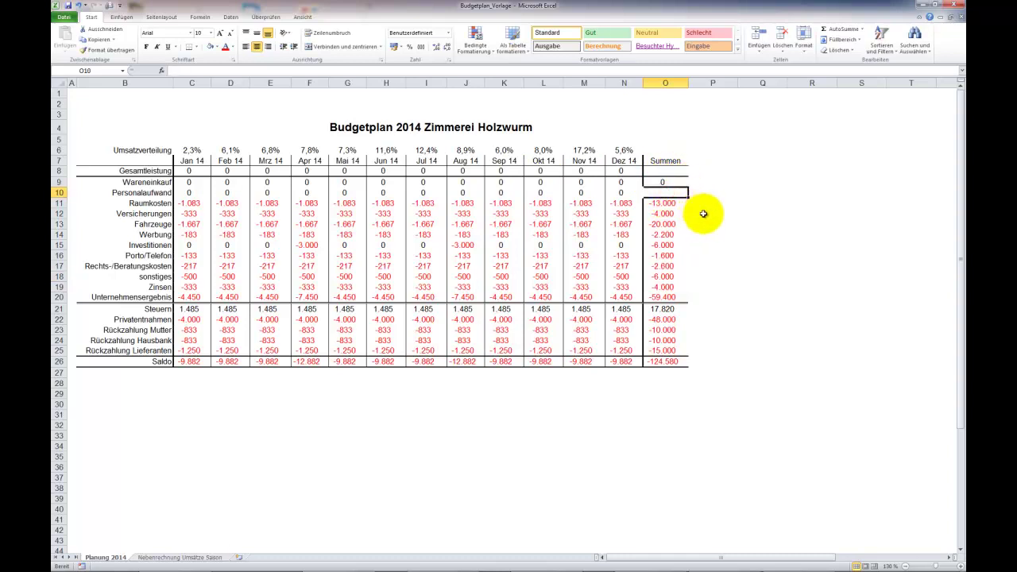
type("-85000")
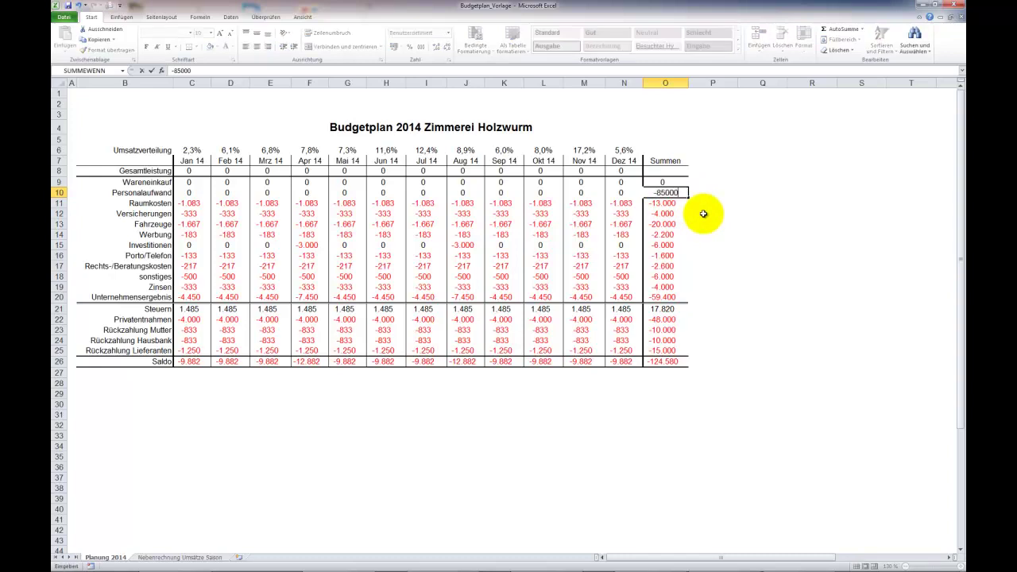
key("Return")
key("Up")
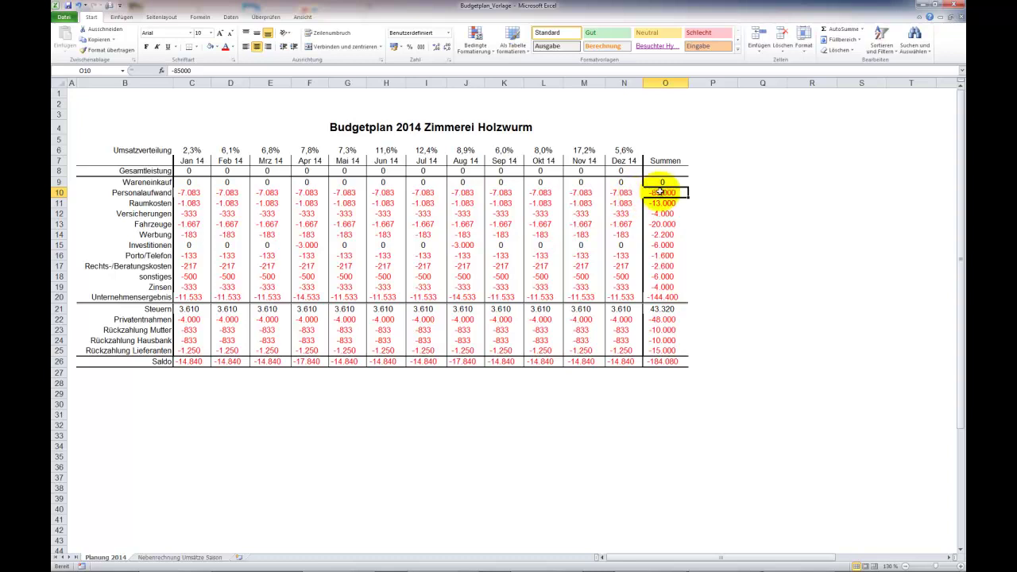
key("ctrl+Page_Down")
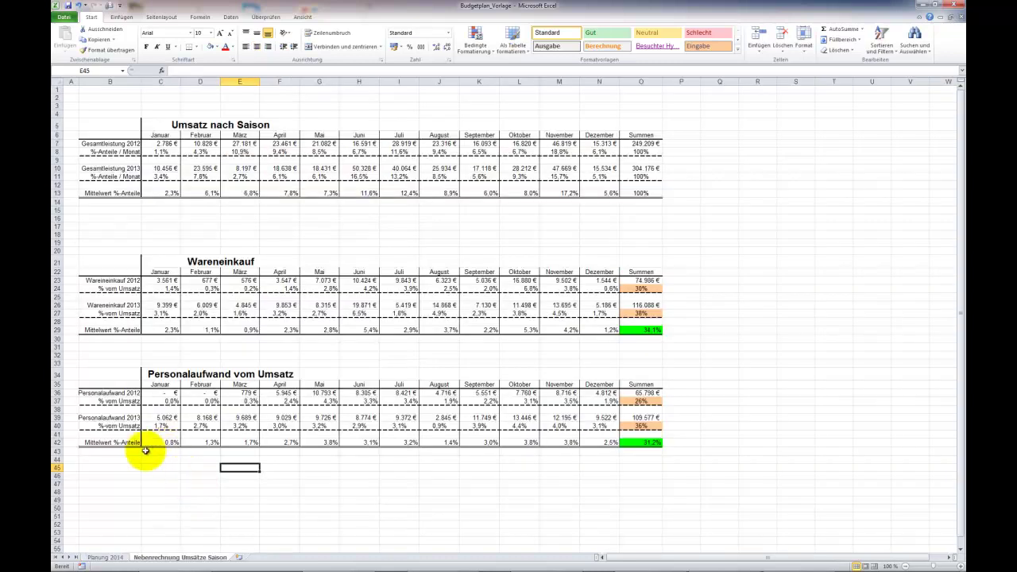
Return to Planung 2014 and select the Gesamtleistung total cell O8
key("ctrl+Page_Up")
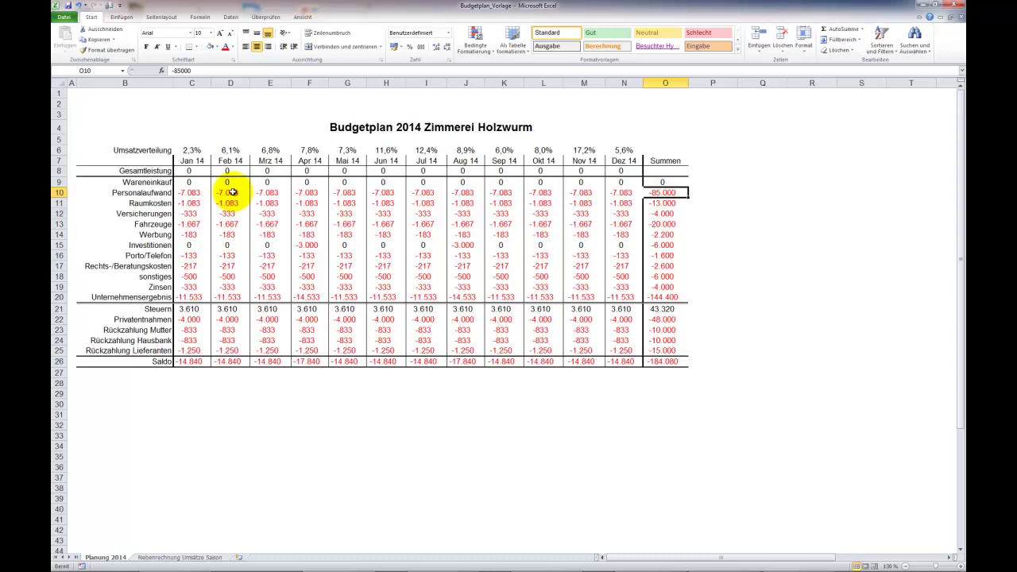
key("Up")
key("Up")
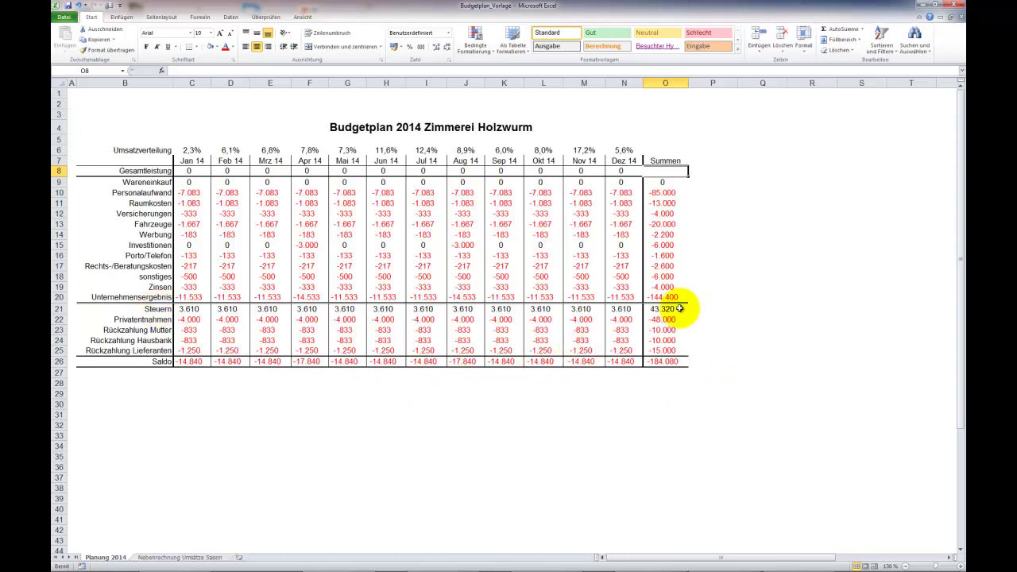
Check the tax total in O21, then try 200.000 and 300.000 as the Gesamtleistung total in O8
left_click(666, 308)
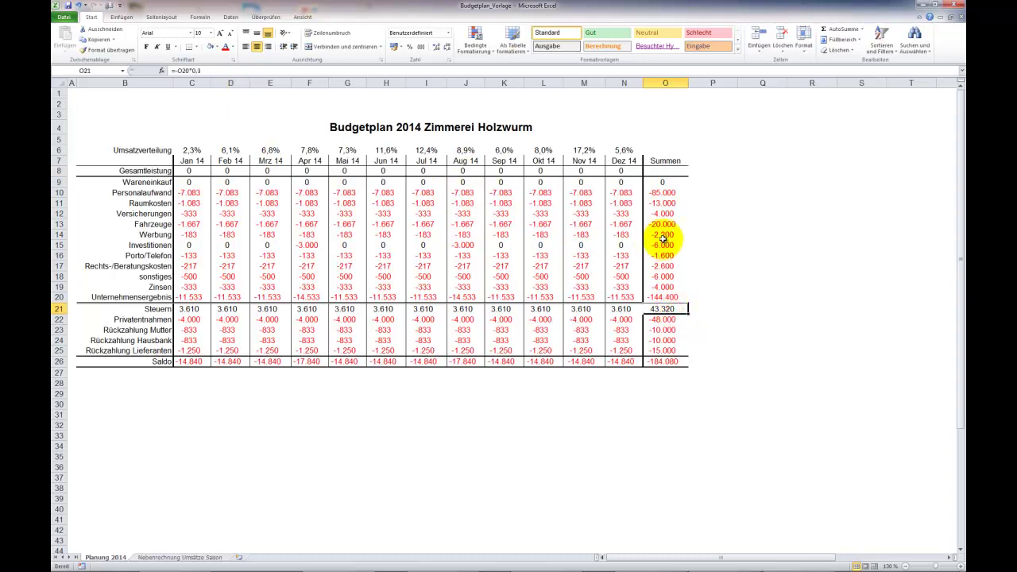
left_click(666, 171)
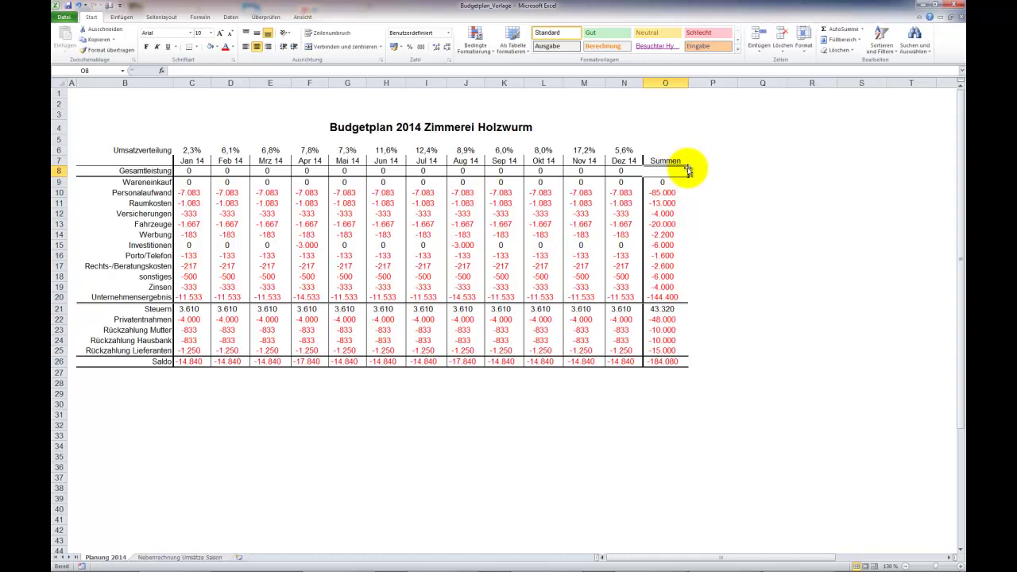
type("200000")
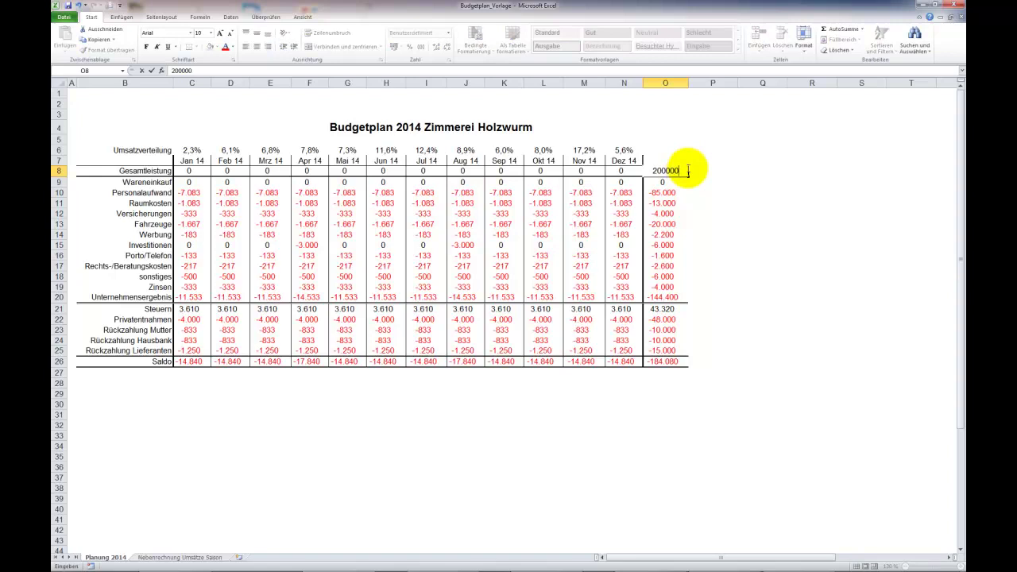
key("Return")
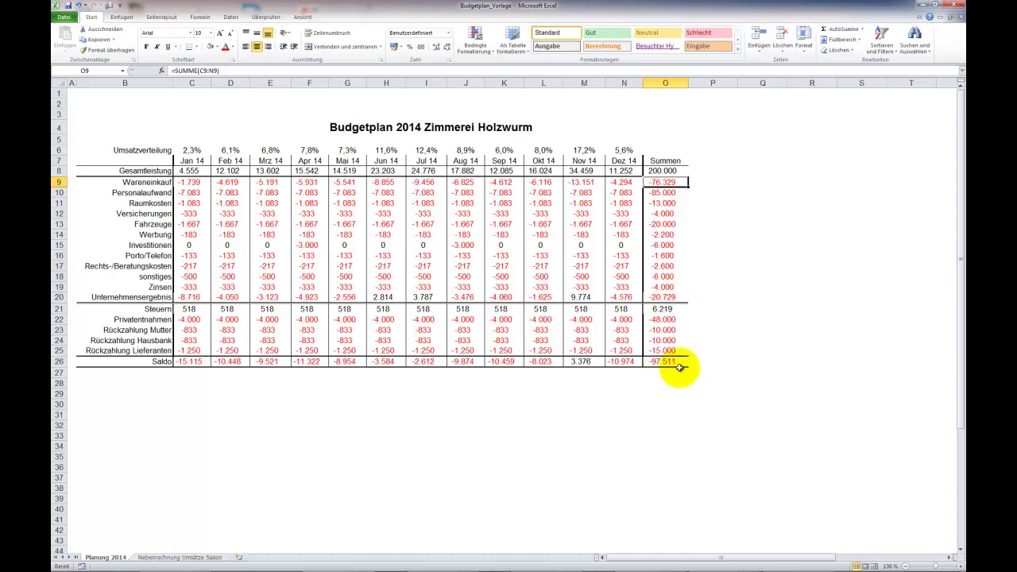
left_click(672, 172)
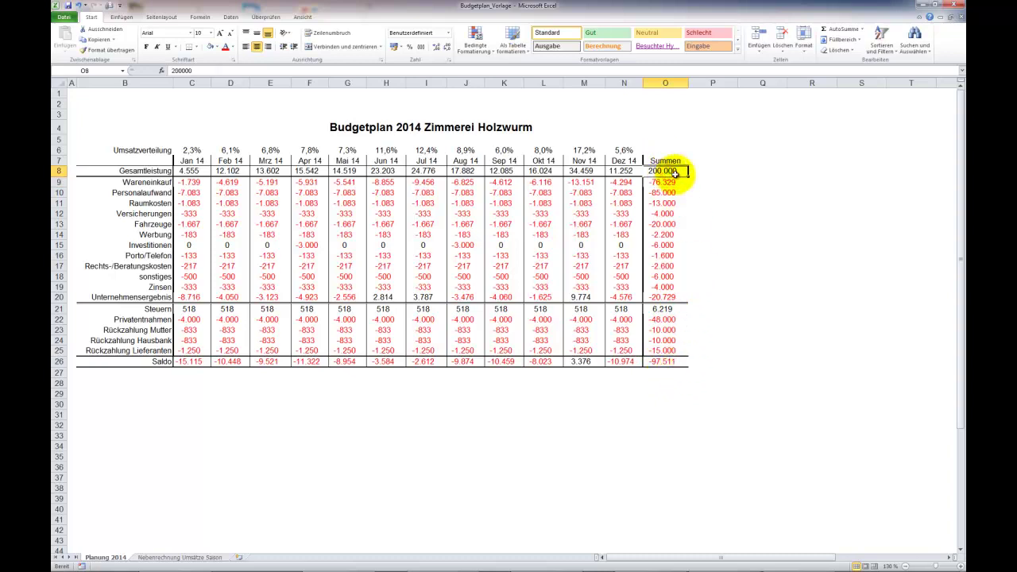
type("30")
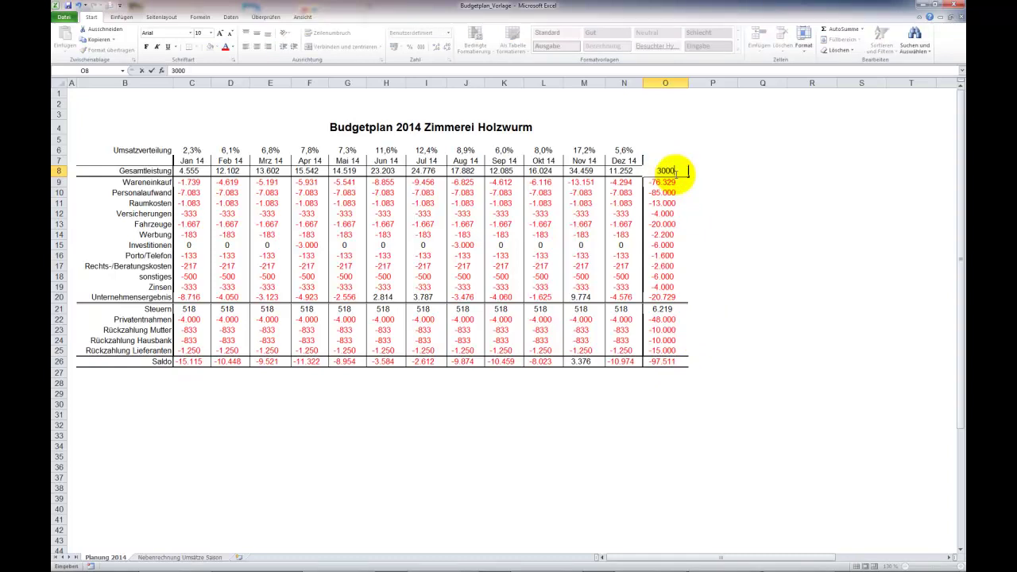
key("Return")
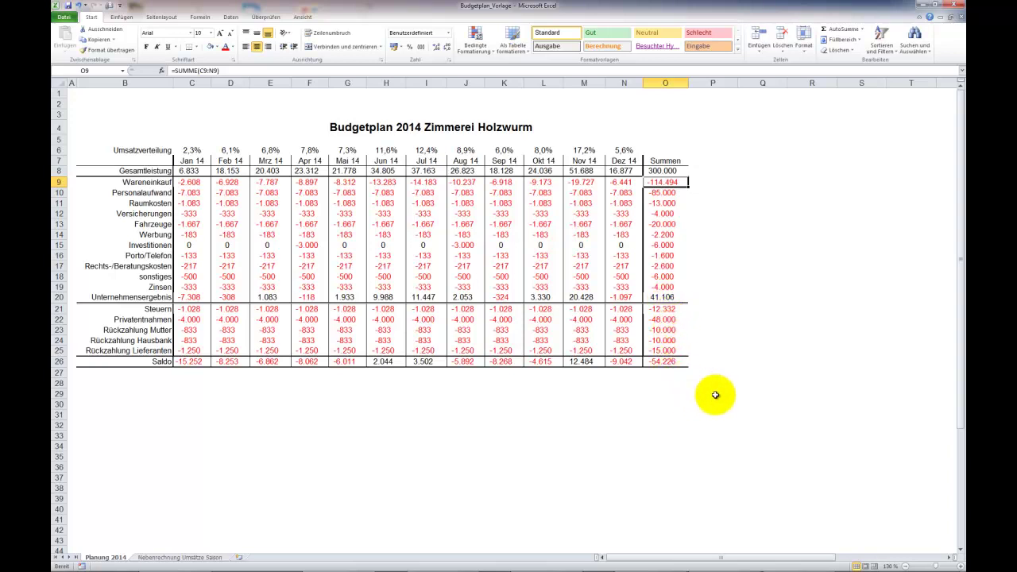
Try 400.000, then settle on 450.000 as the Gesamtleistung total, giving Saldo 10.701
left_click(664, 170)
type("400000")
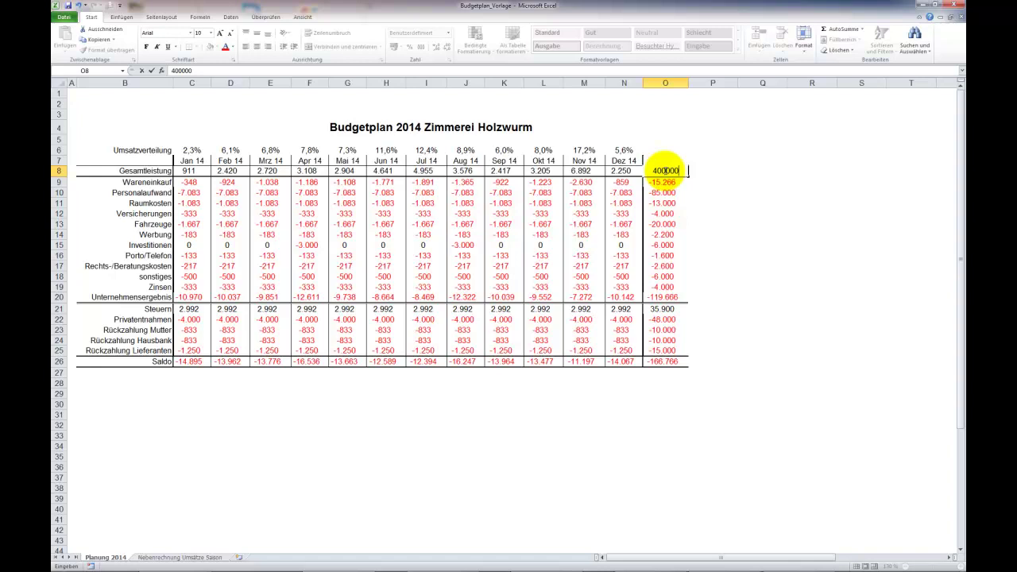
key("Return")
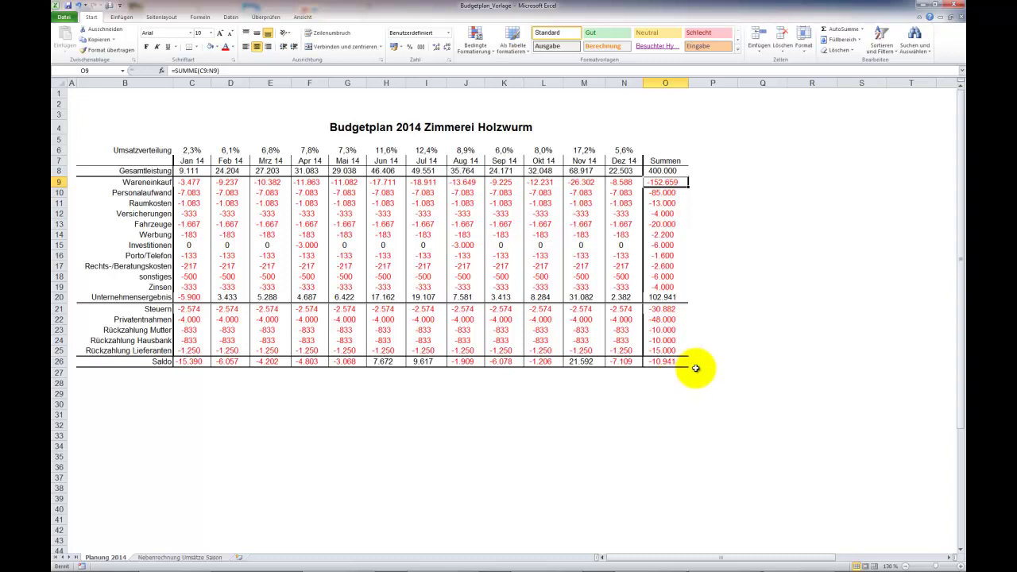
left_click(665, 171)
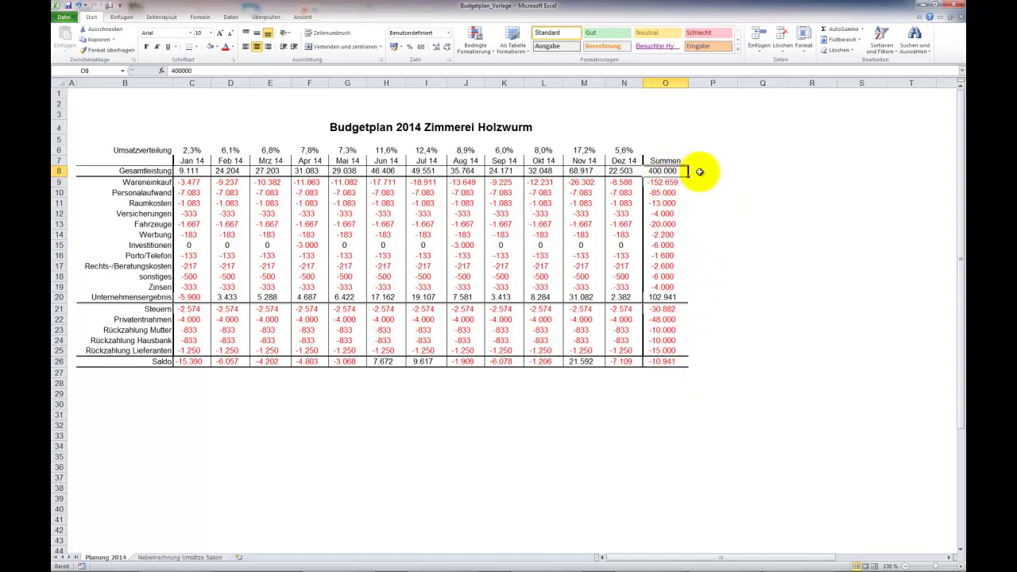
type("45")
key("Return")
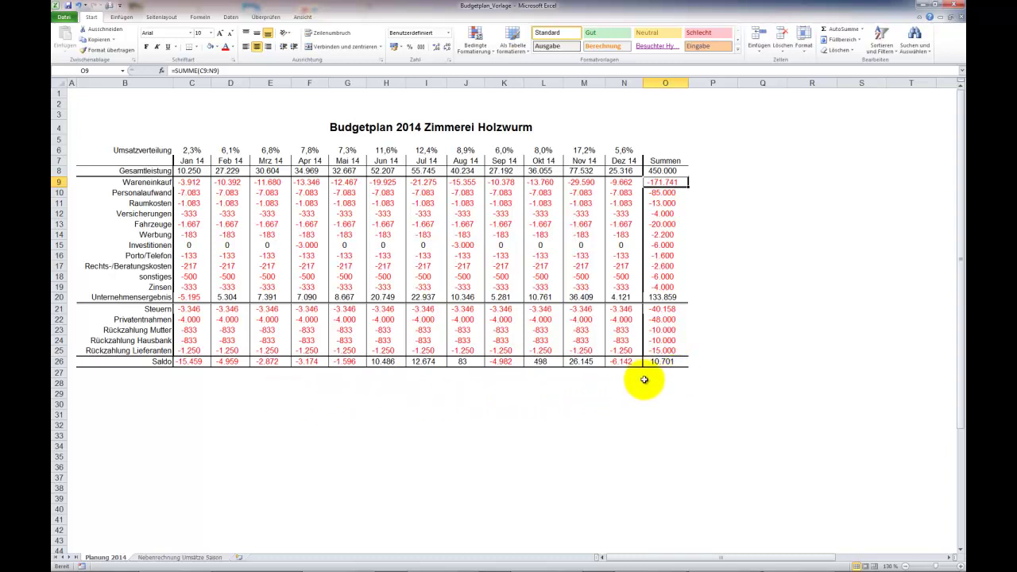
left_click(665, 171)
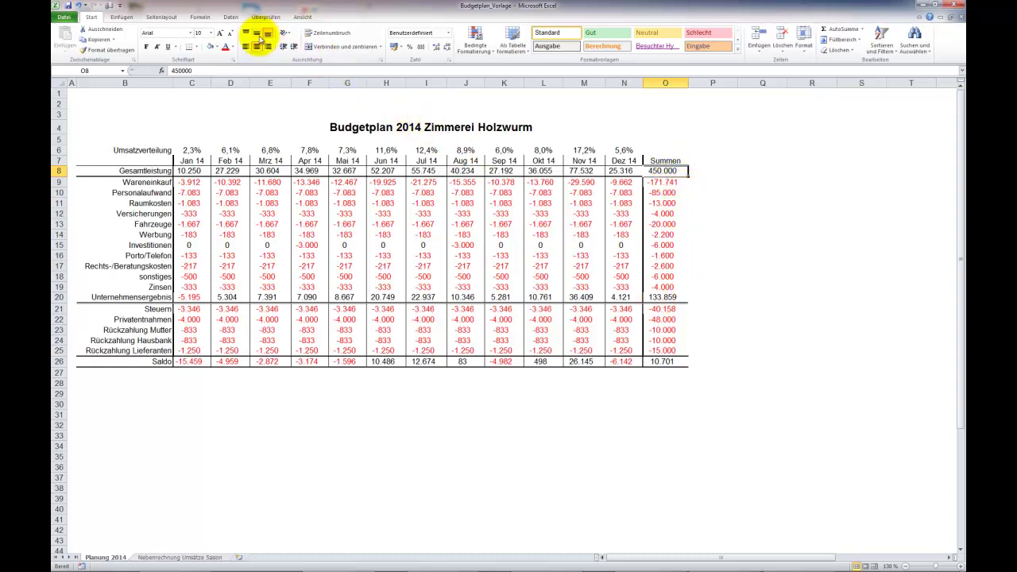
Goal Seek Saldo in O26 to 0 by changing O8, giving Gesamtleistung 425.278
left_click(231, 16)
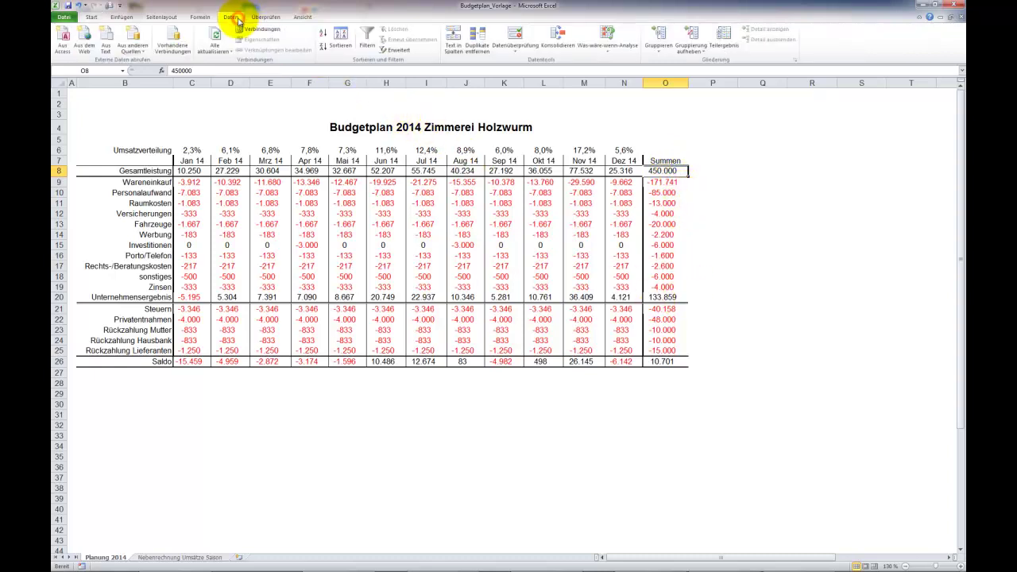
left_click(612, 62)
left_click(626, 72)
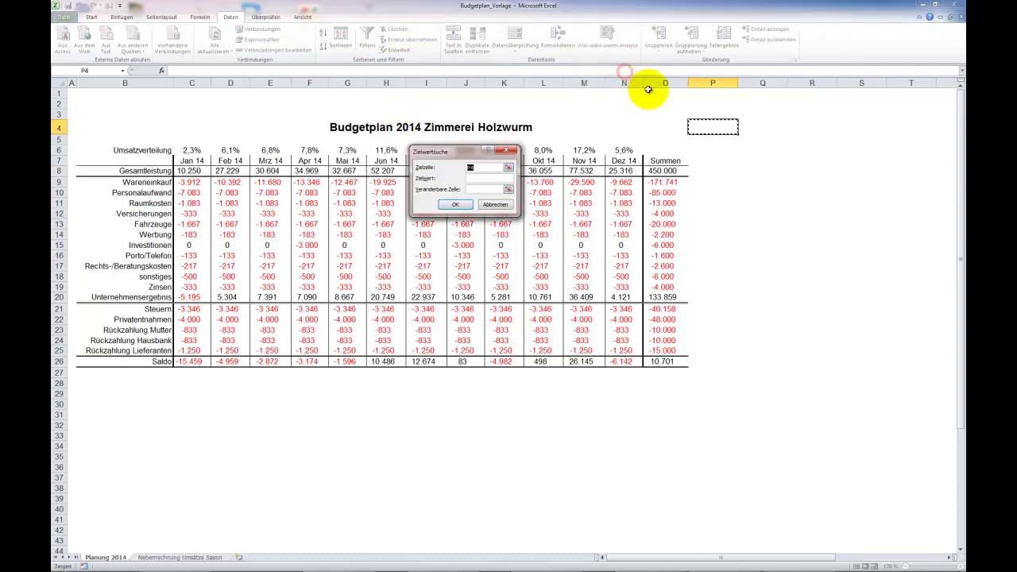
left_click(666, 361)
left_click(479, 178)
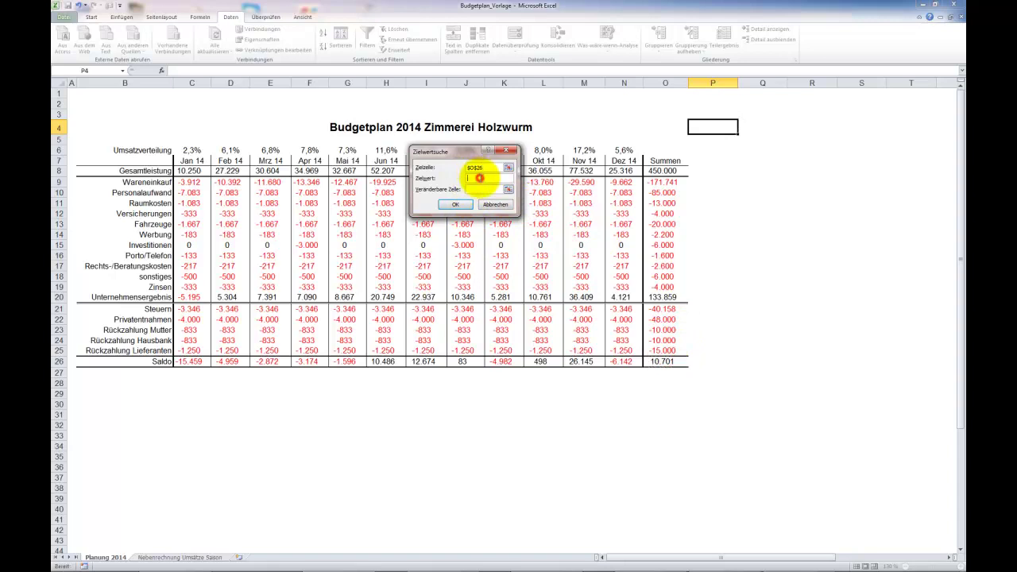
type("0")
left_click(479, 189)
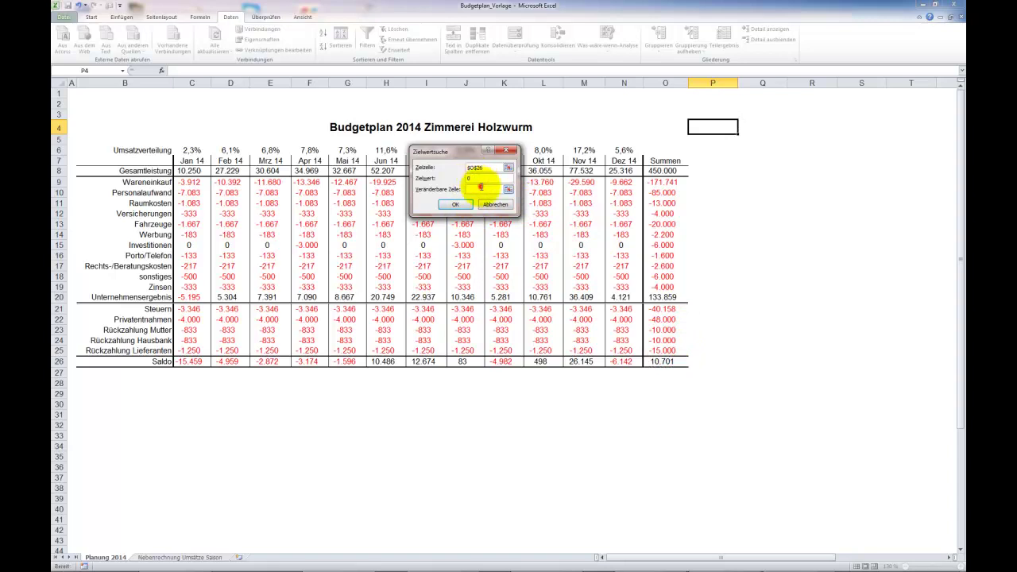
left_click(658, 170)
left_click(454, 204)
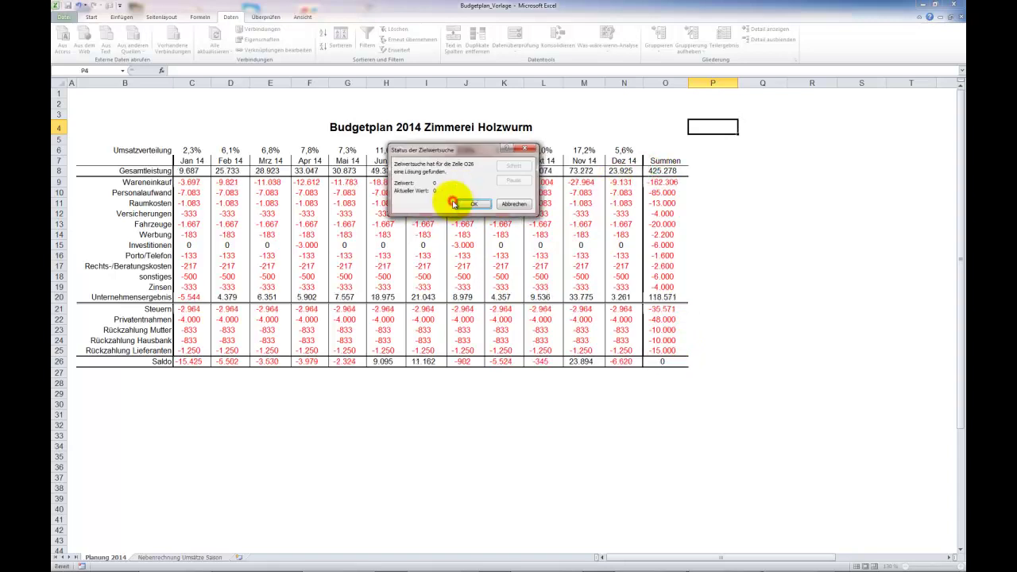
left_click(472, 204)
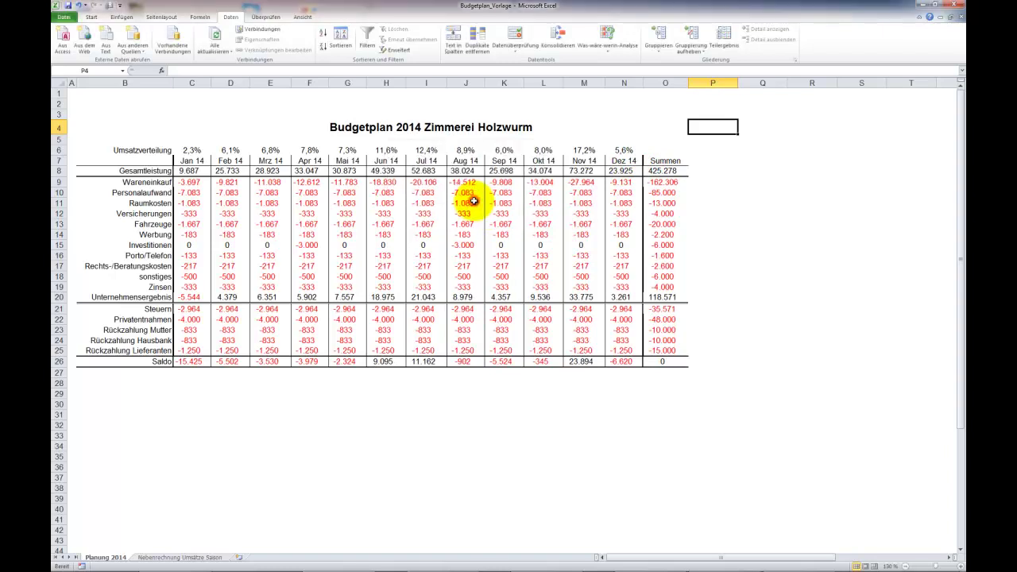
left_click(671, 171)
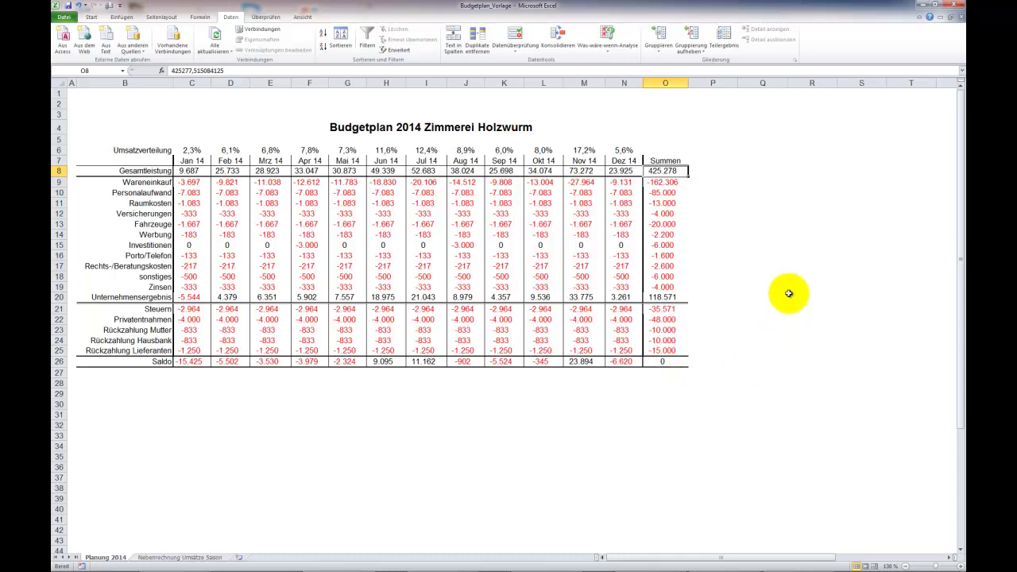
Enter 430.000 as the Gesamtleistung total in O8, leaving a Saldo of 2.044
type("430000")
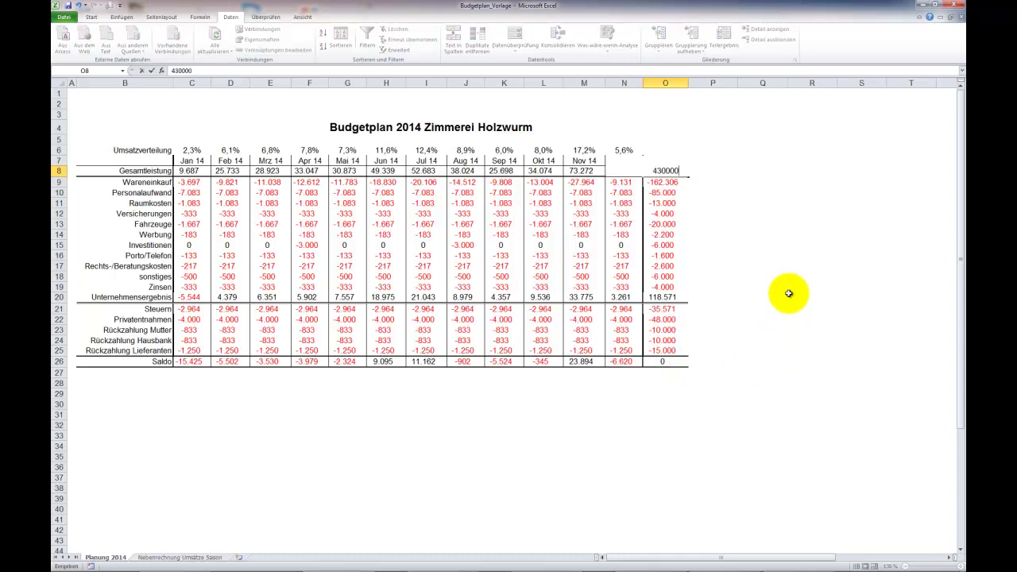
key("Return")
left_click(669, 383)
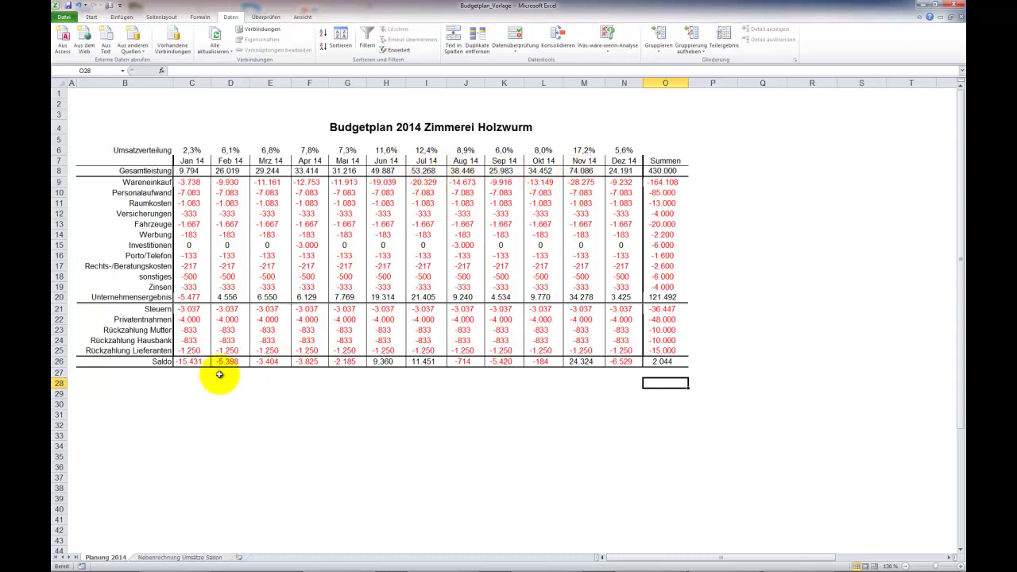
Label B28 'Auftragsgröße' and enter an order size of 8000 in C28
left_click(191, 384)
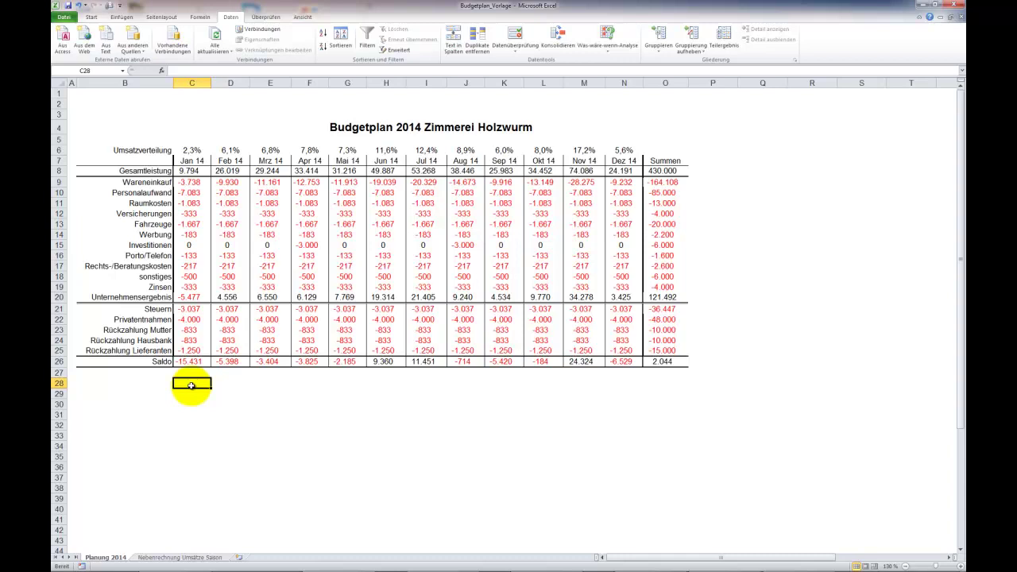
key("Left")
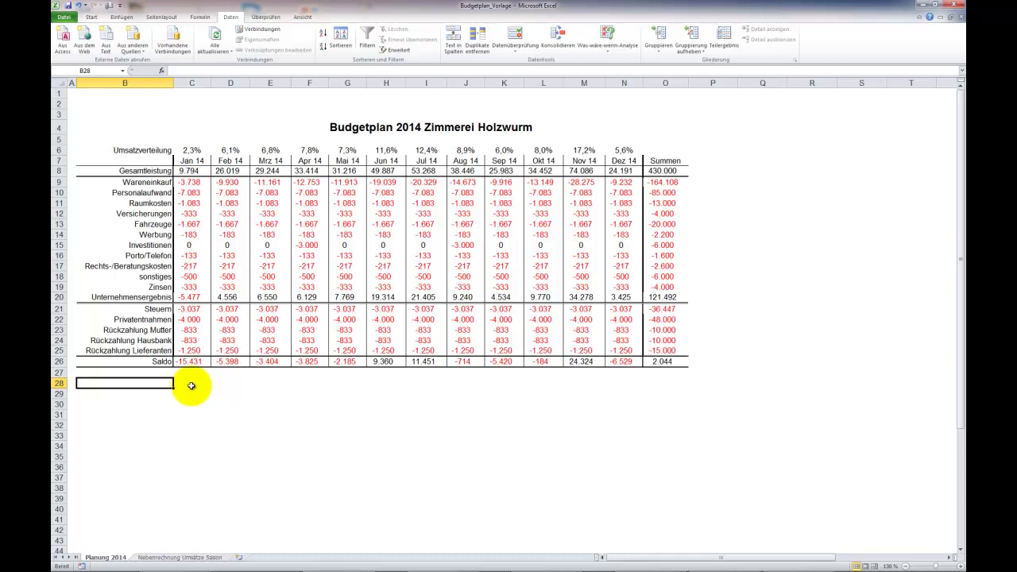
type("Auftragsgröße")
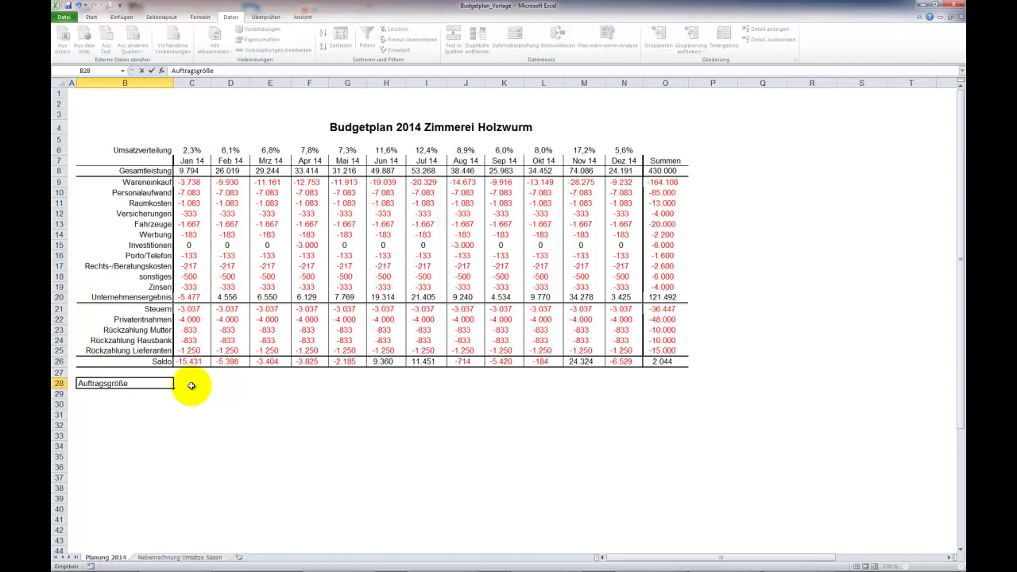
key("Tab")
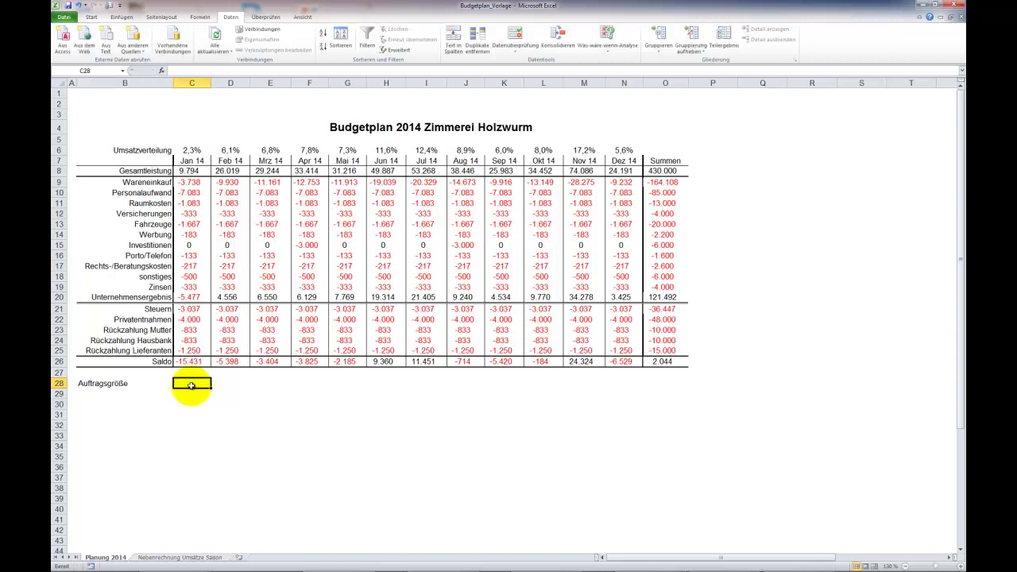
type("8000")
key("ctrl+Return")
Paste the 8000 order size as values into D28:N28 for the remaining months
key("ctrl+c")
left_click_drag(232, 383, 620, 384)
right_click(621, 384)
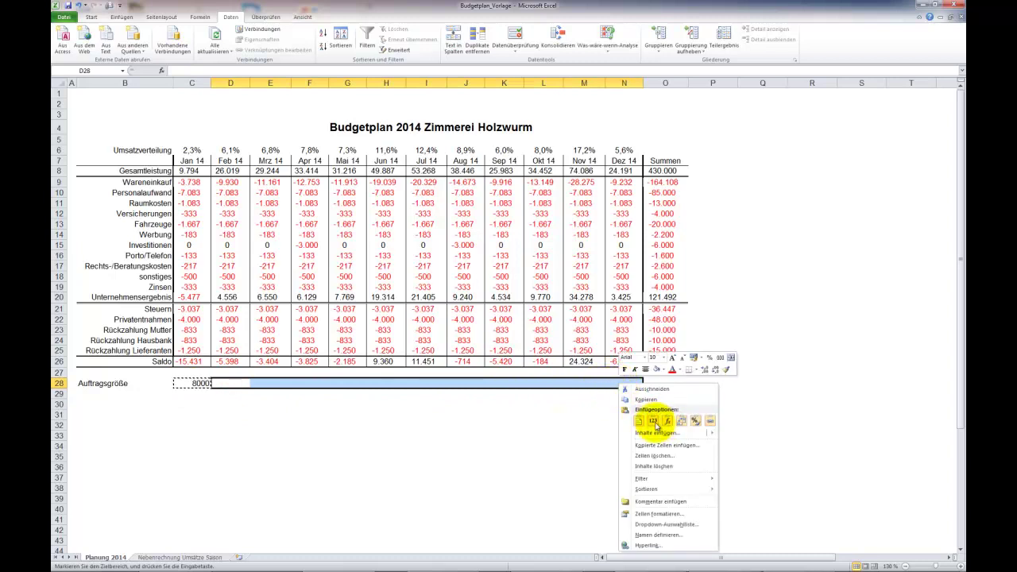
left_click(653, 421)
left_click(528, 425)
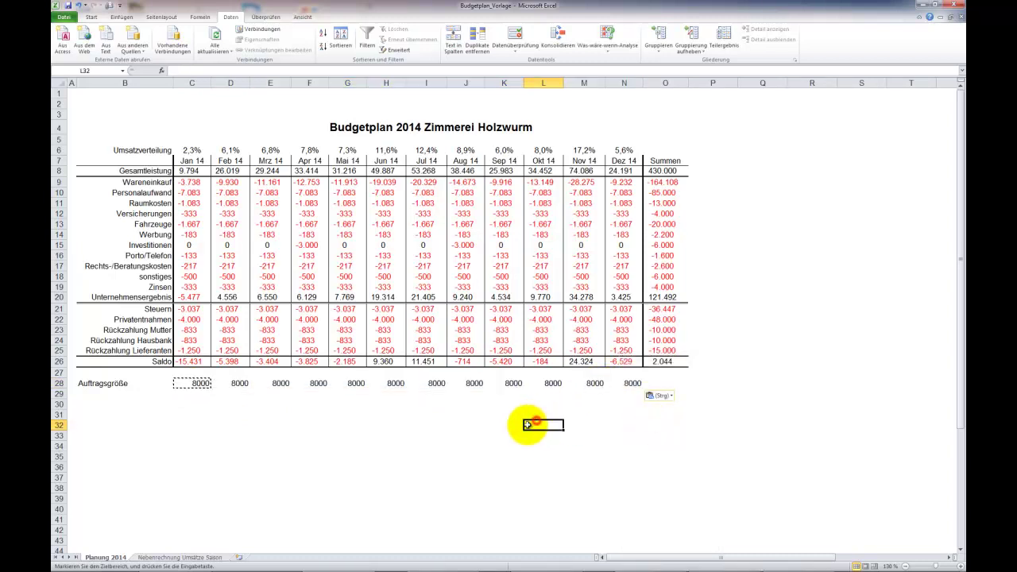
left_click(190, 394)
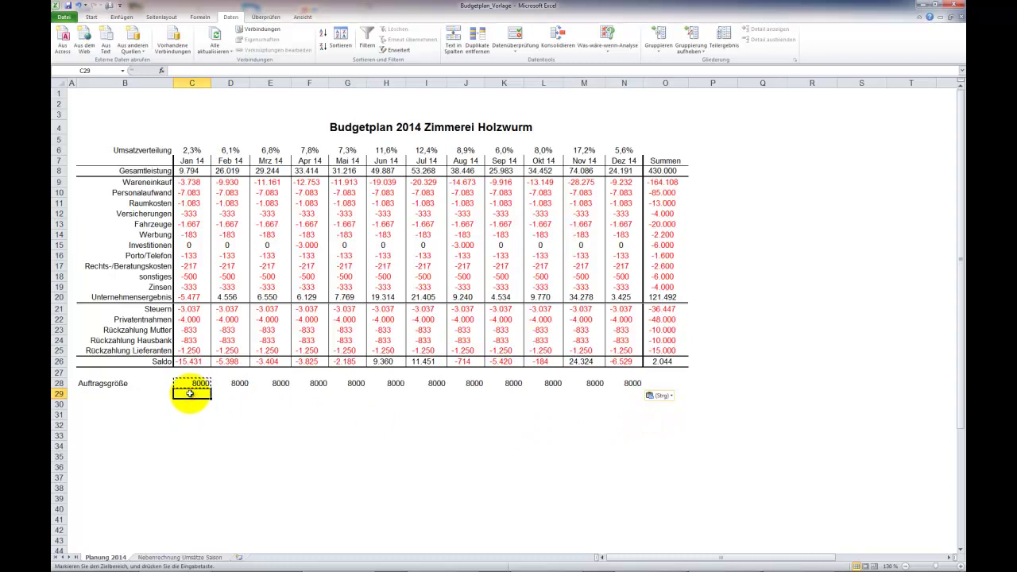
Enter the orders formula =C8/C28 in C29 and fill it across to N29
type("=")
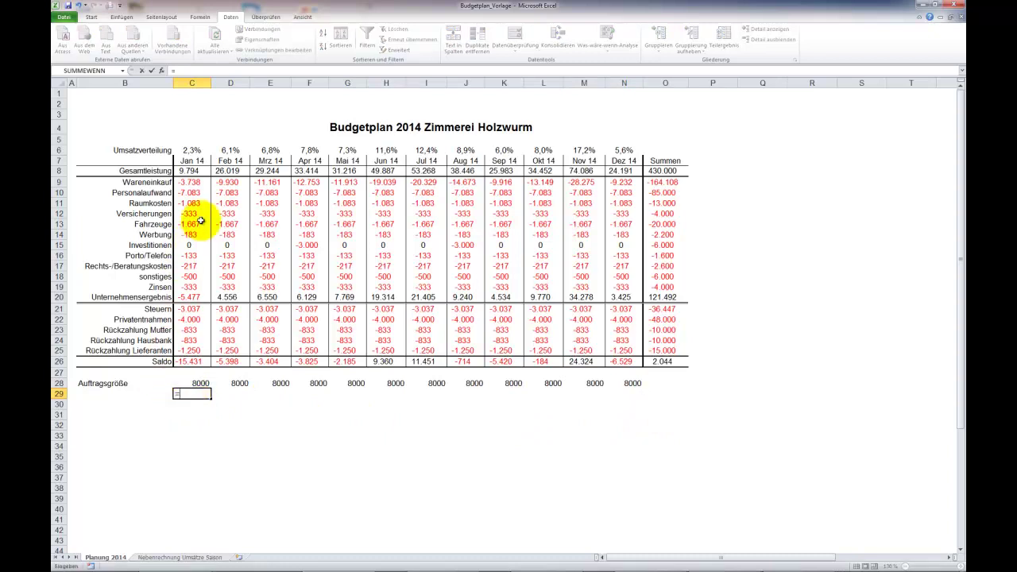
left_click(189, 171)
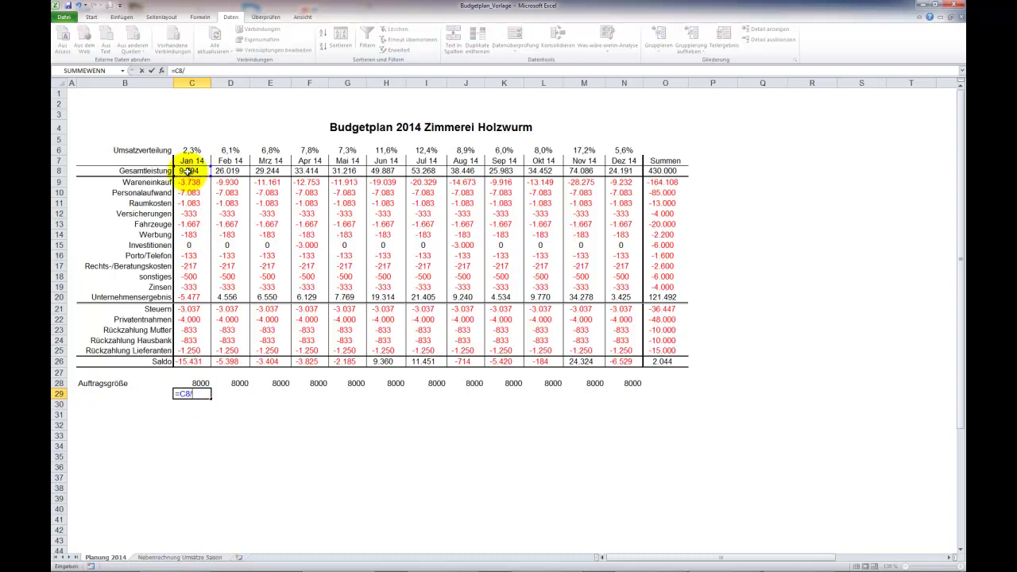
left_click(199, 384)
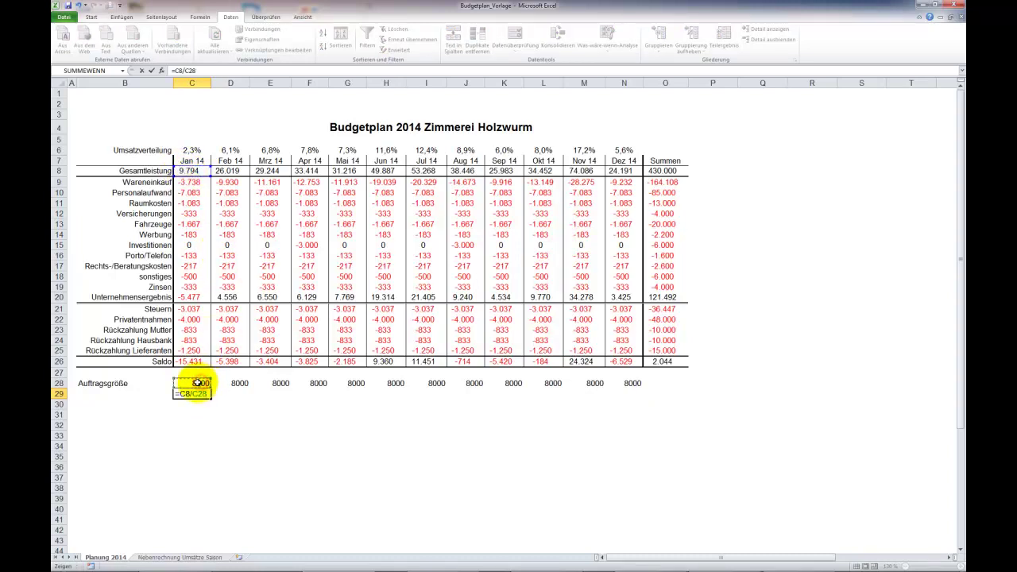
key("ctrl+Return")
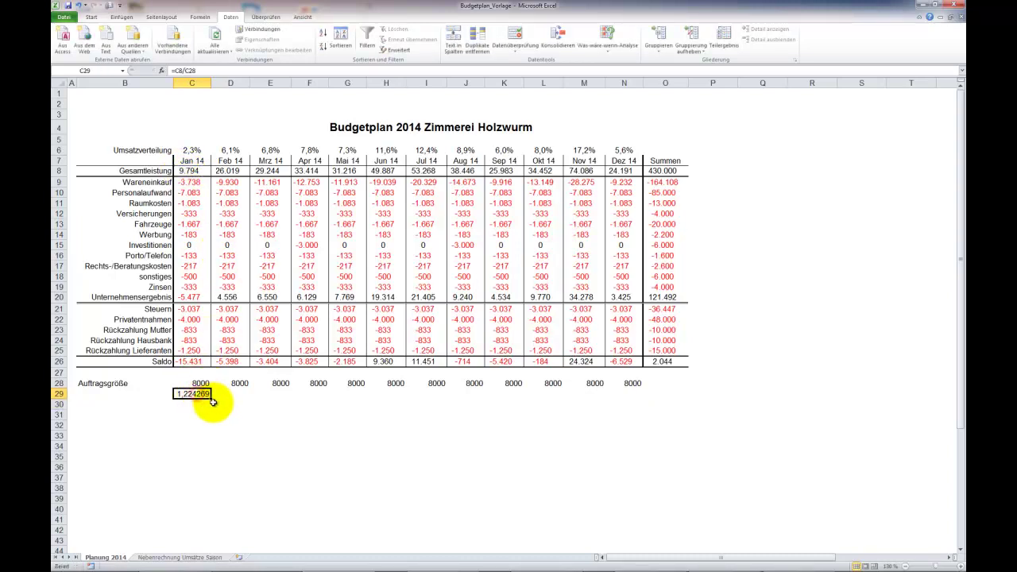
left_click_drag(213, 402, 645, 402)
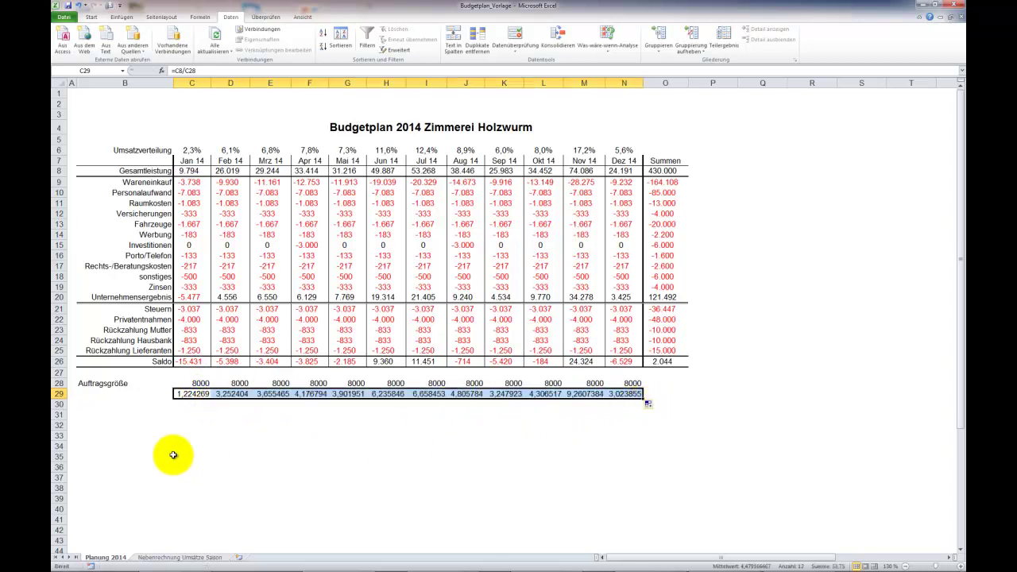
Reduce the monthly orders in row 29 to one decimal place
left_click(92, 16)
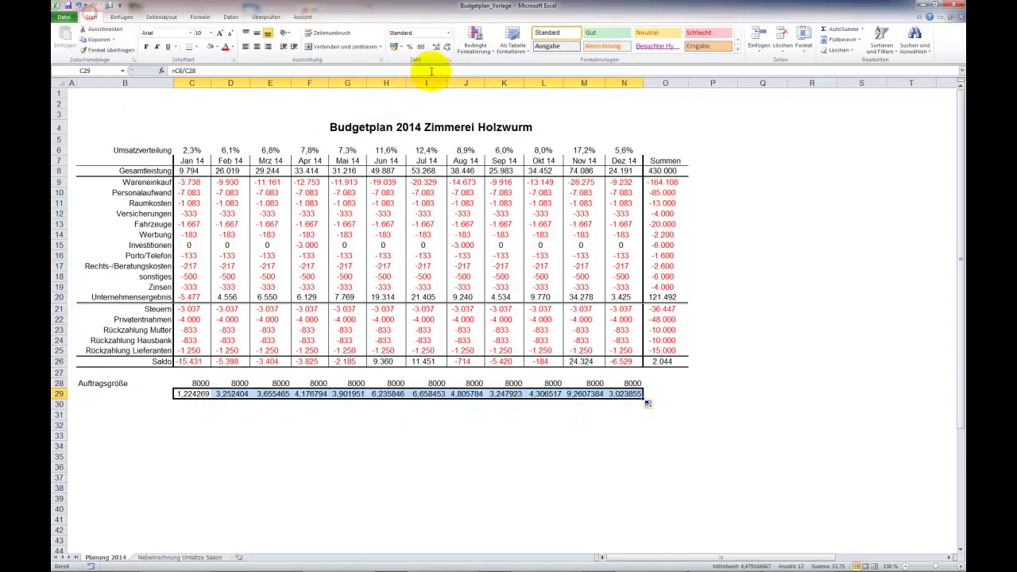
left_click(448, 48)
left_click(449, 48)
left_click(448, 48)
left_click(449, 48)
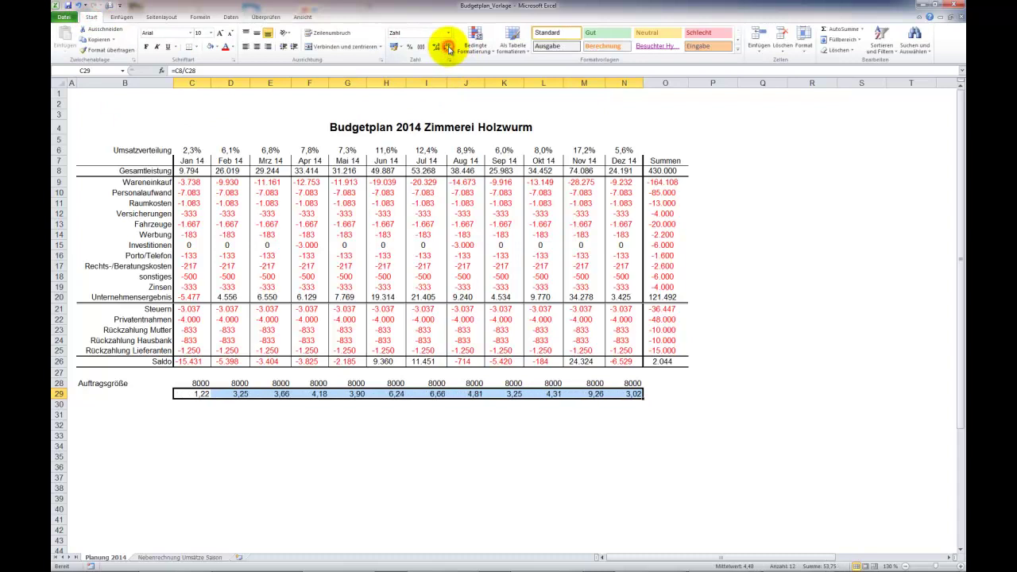
left_click(448, 48)
left_click(379, 434)
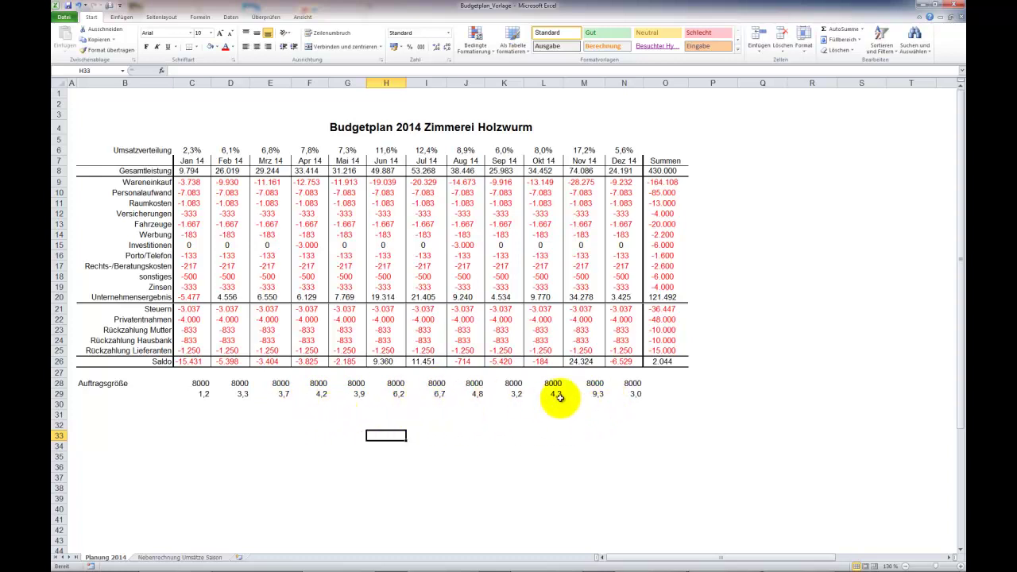
left_click(592, 414)
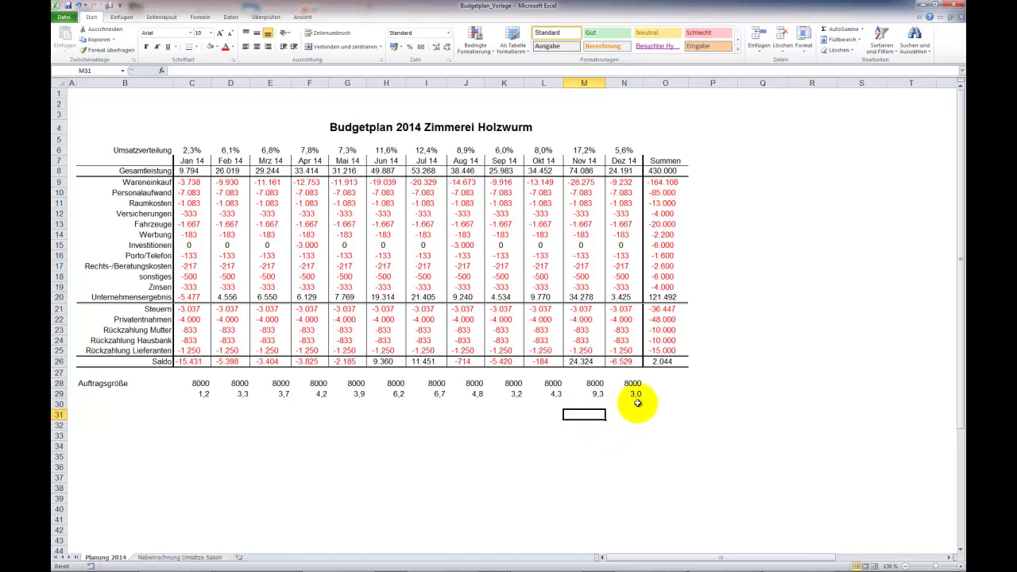
Set April's and August's Investitionen and the yearly Werbung total to 0
left_click(316, 246)
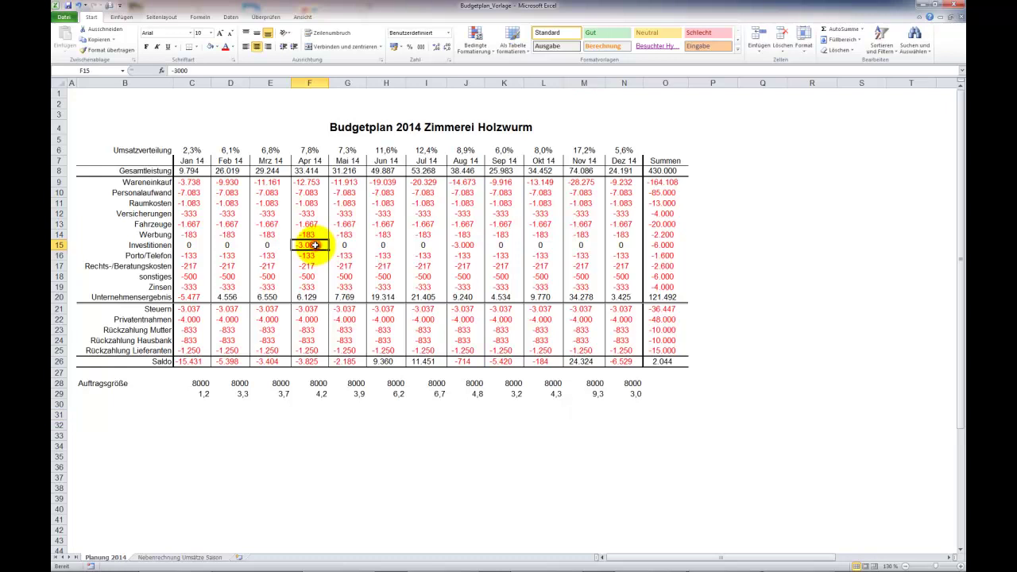
type("0")
key("Tab")
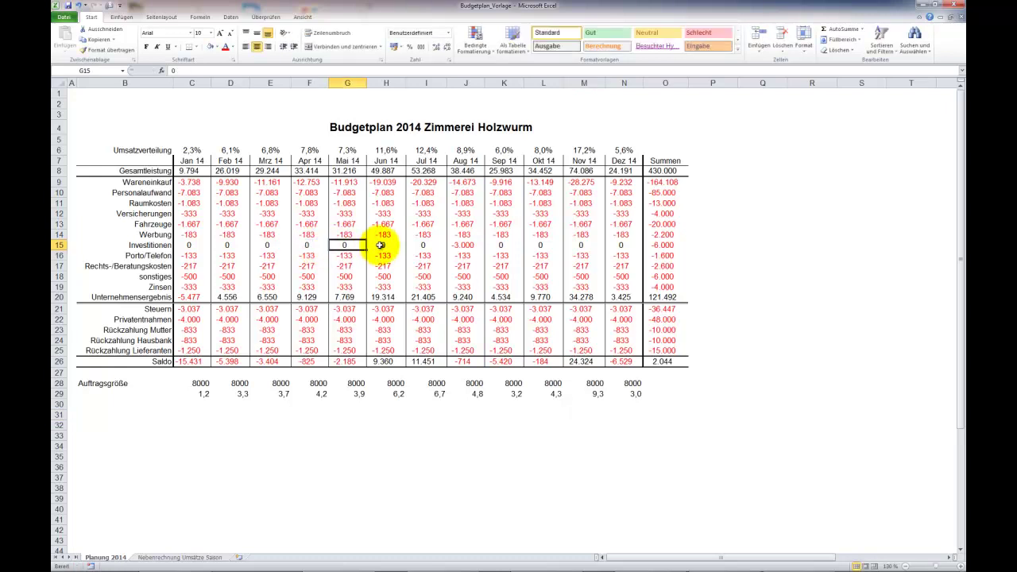
key("Tab")
key("Tab")
key("Tab")
key("Tab")
key("Left")
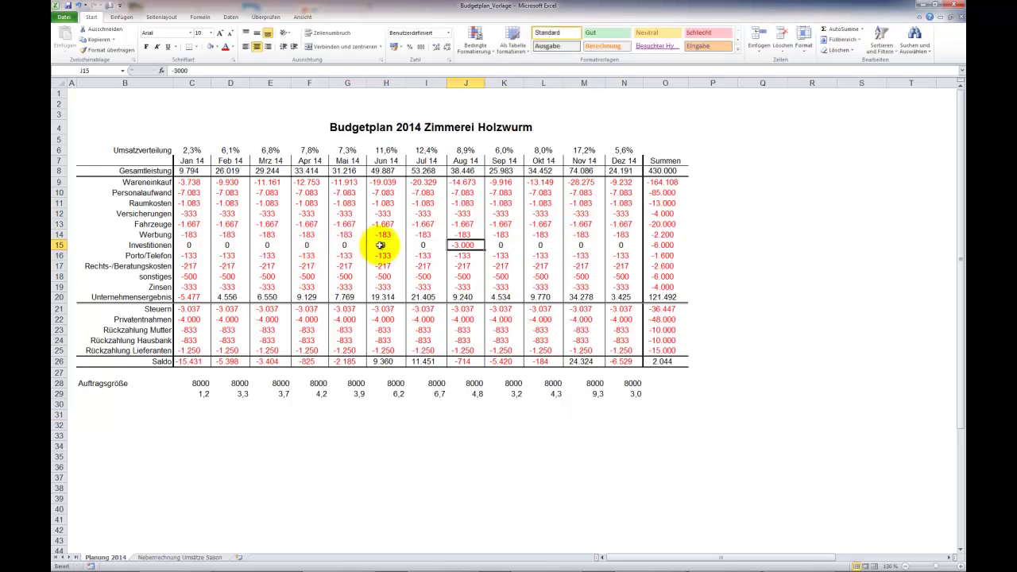
type("0")
key("Tab")
key("Tab")
key("Tab")
key("Tab")
key("Tab")
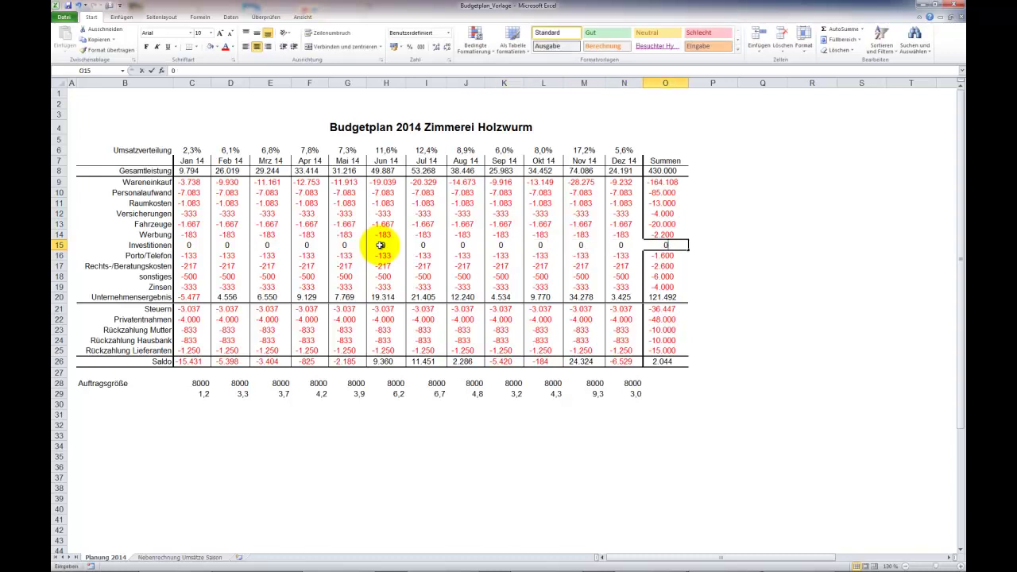
type("0")
key("Tab")
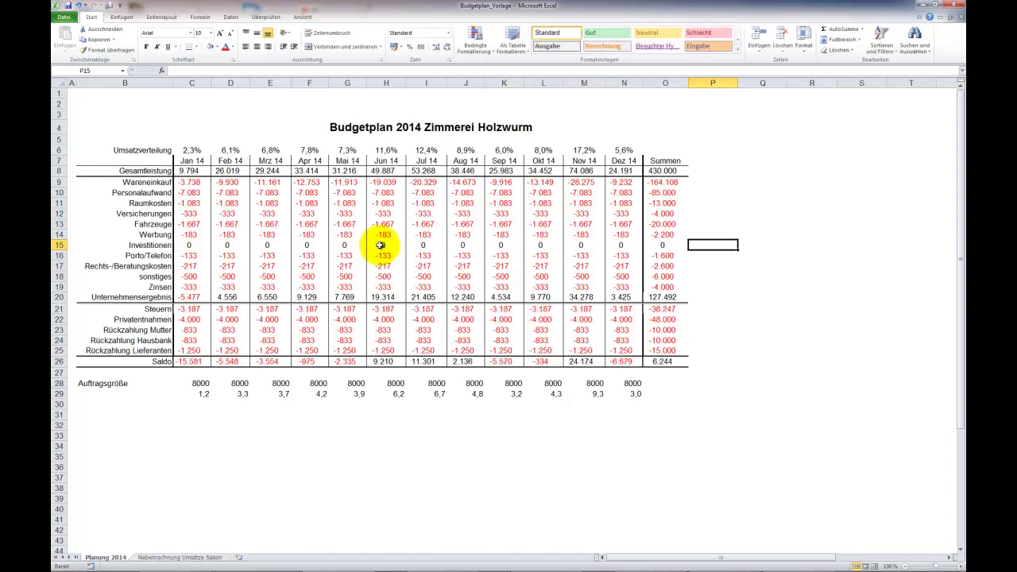
left_click(658, 234)
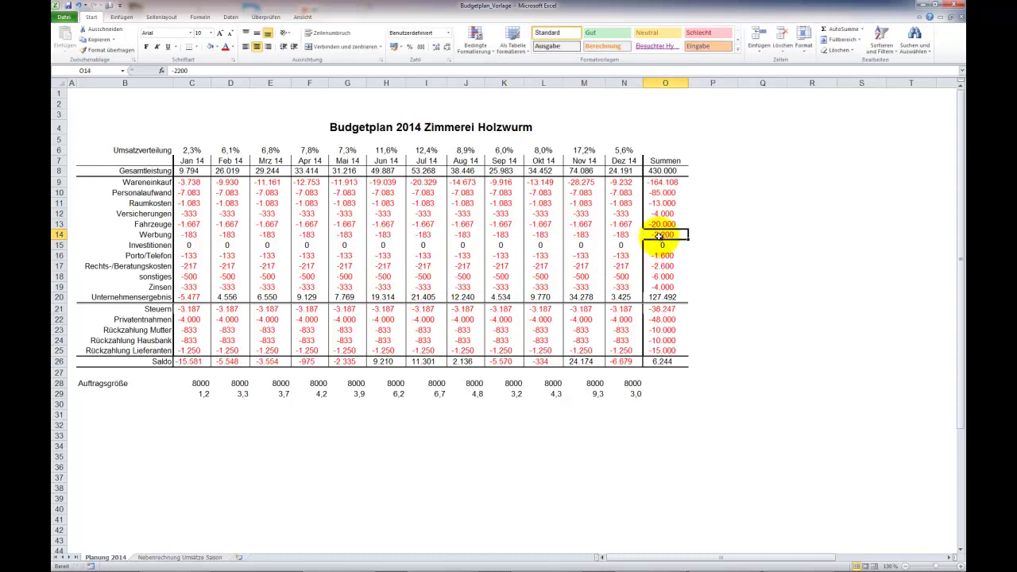
type("0")
key("Return")
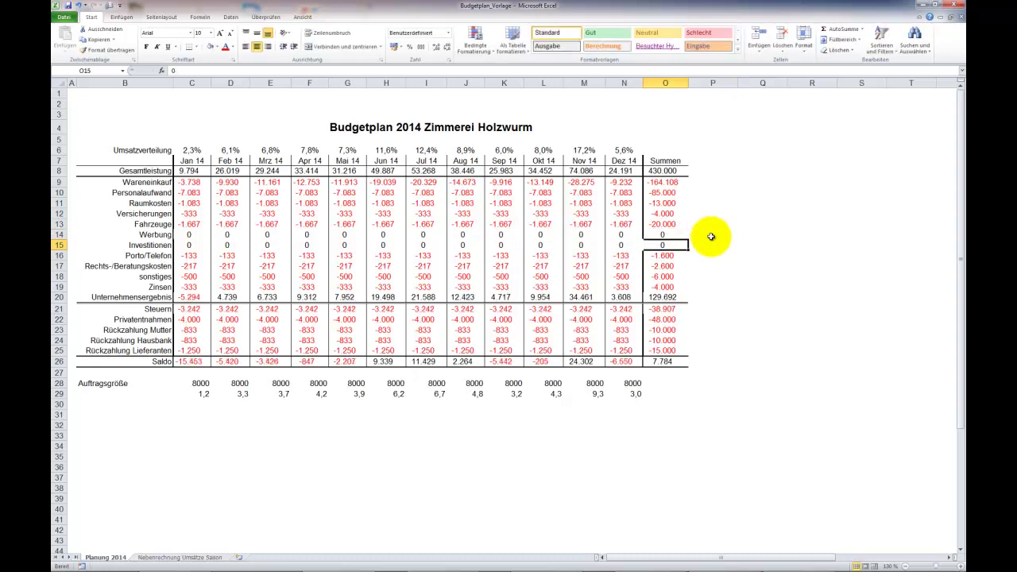
Reduce the yearly Rückzahlung Mutter total in O23 to -5.000
left_click(665, 329)
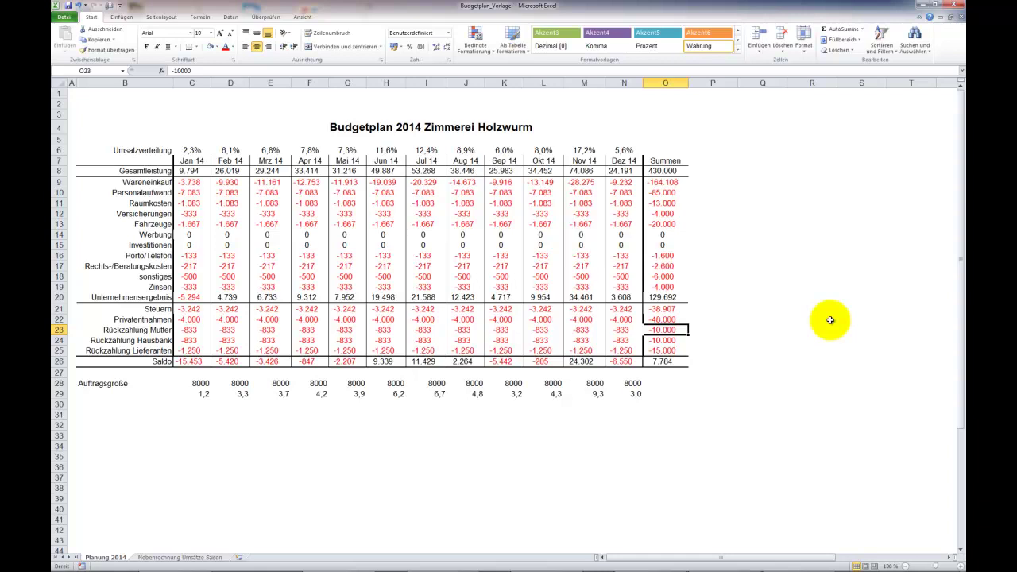
type("-500")
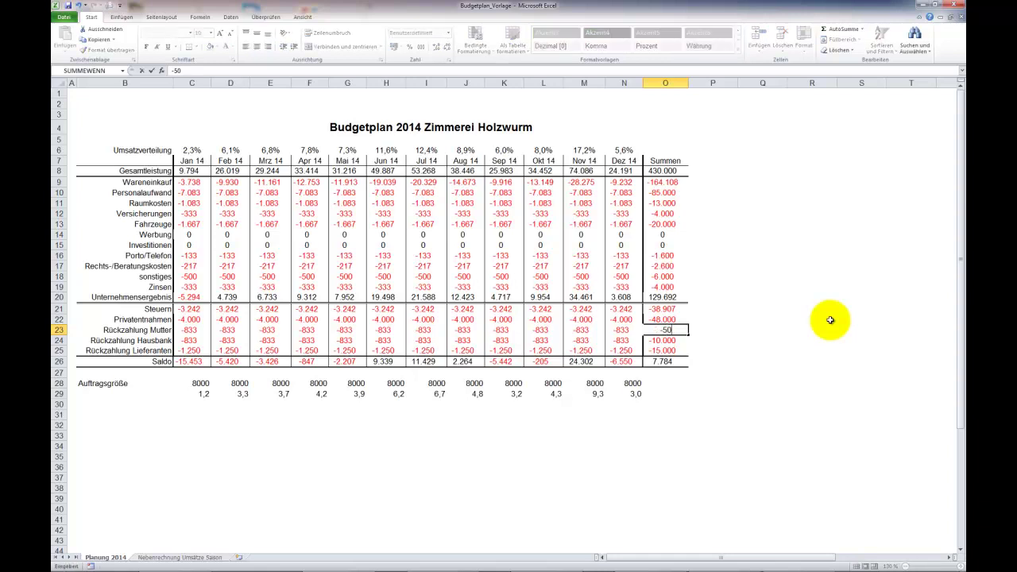
key("Return")
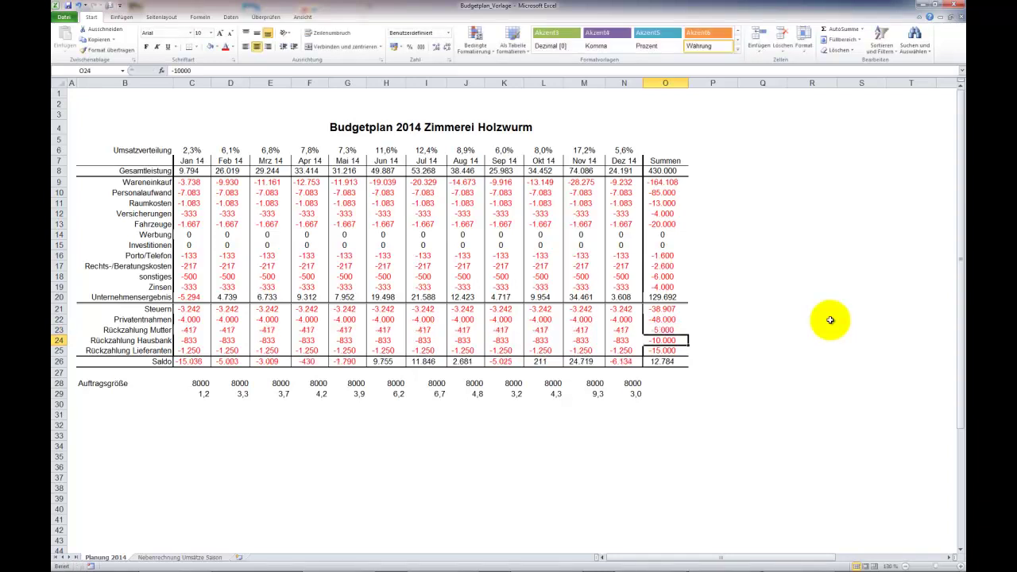
left_click(666, 414)
left_click(665, 171)
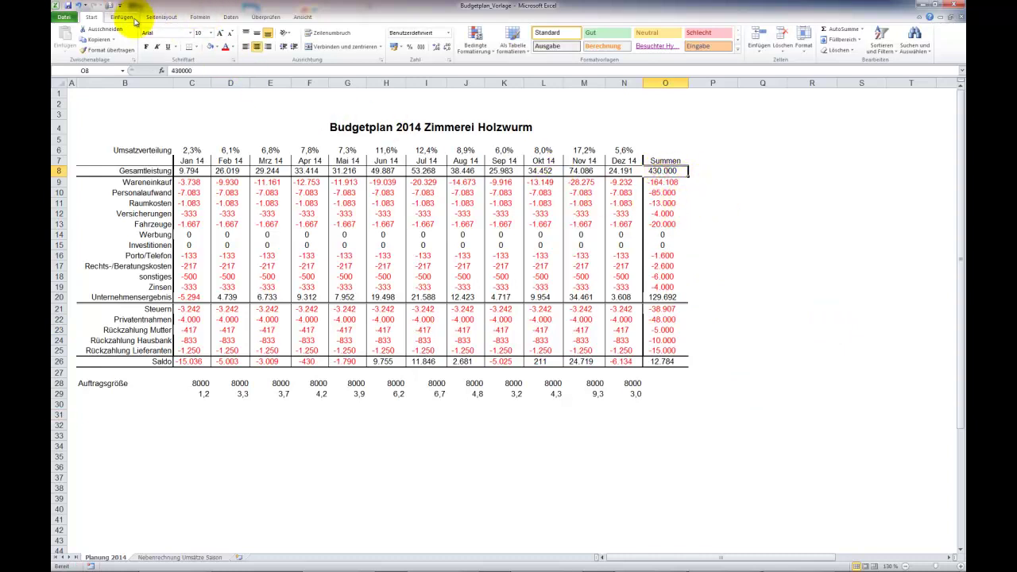
Rerun Goal Seek on Saldo O26 to 0 via O8, lowering Gesamtleistung to 400.465
left_click(232, 17)
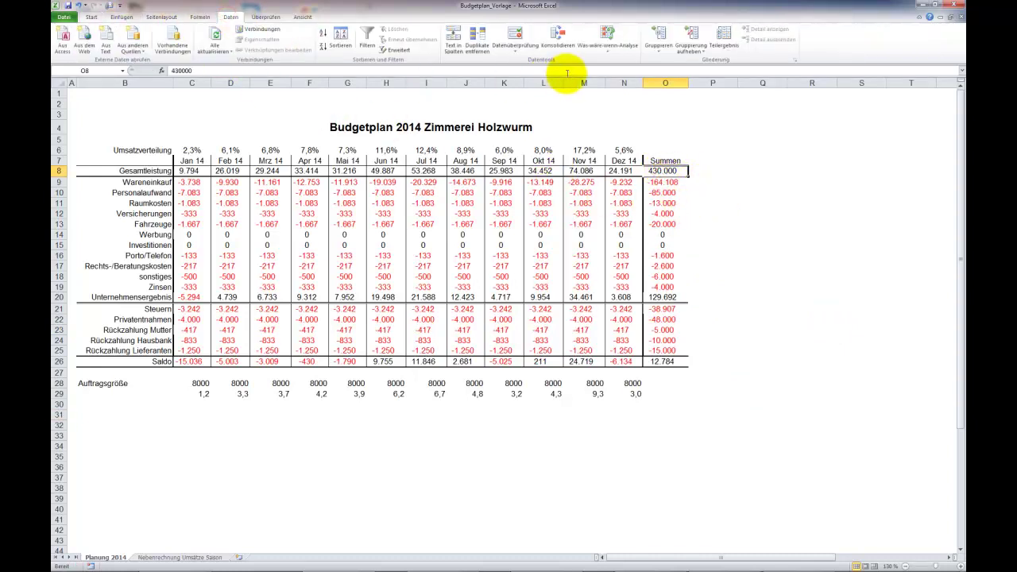
left_click(610, 50)
left_click(624, 73)
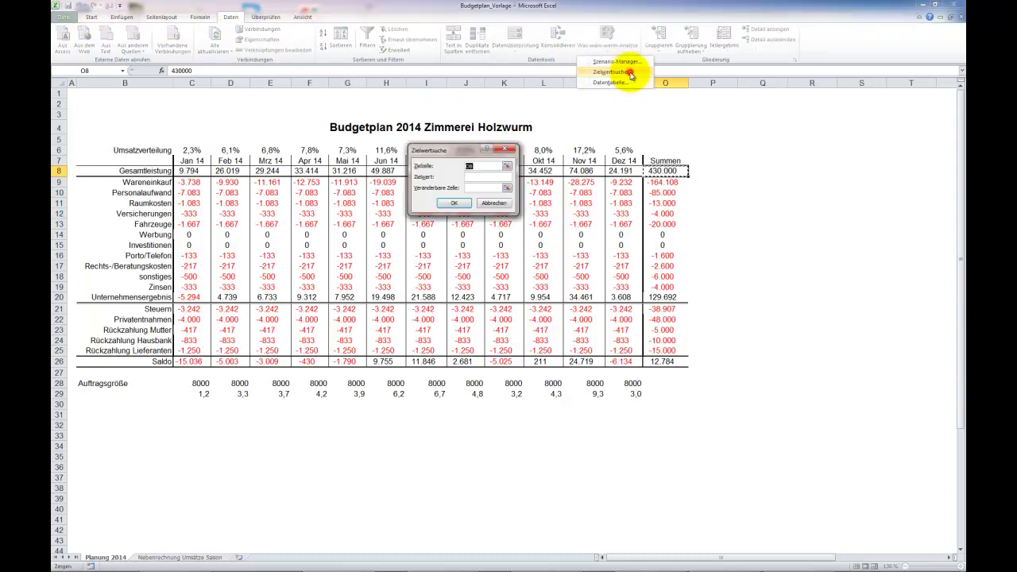
left_click(668, 362)
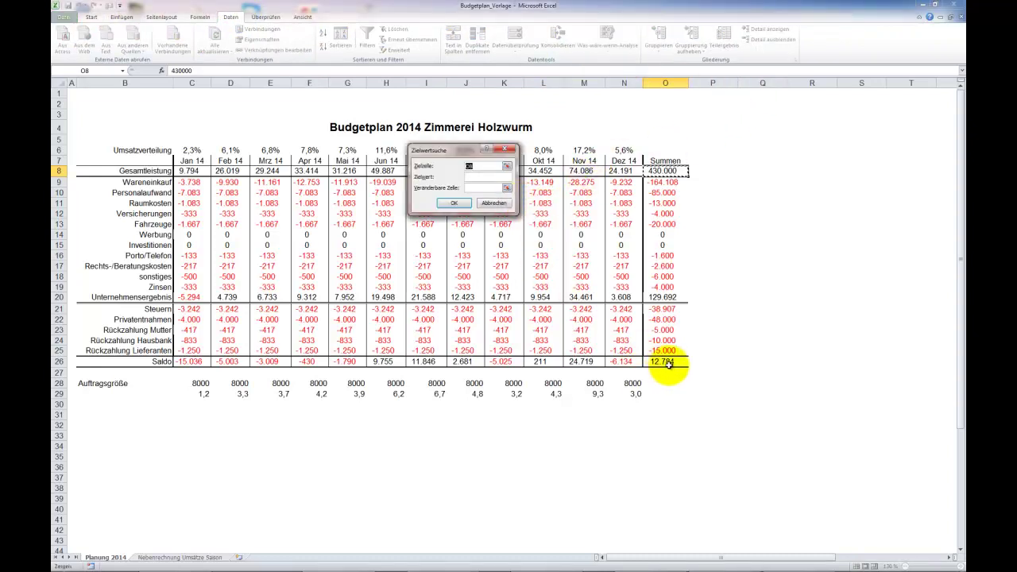
left_click(481, 176)
type("0")
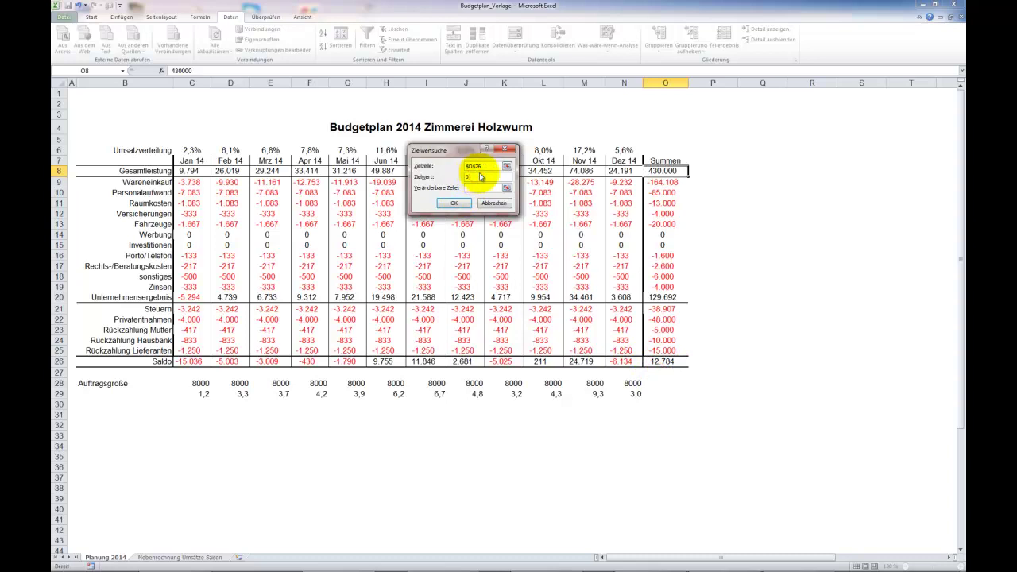
left_click(481, 187)
left_click(672, 170)
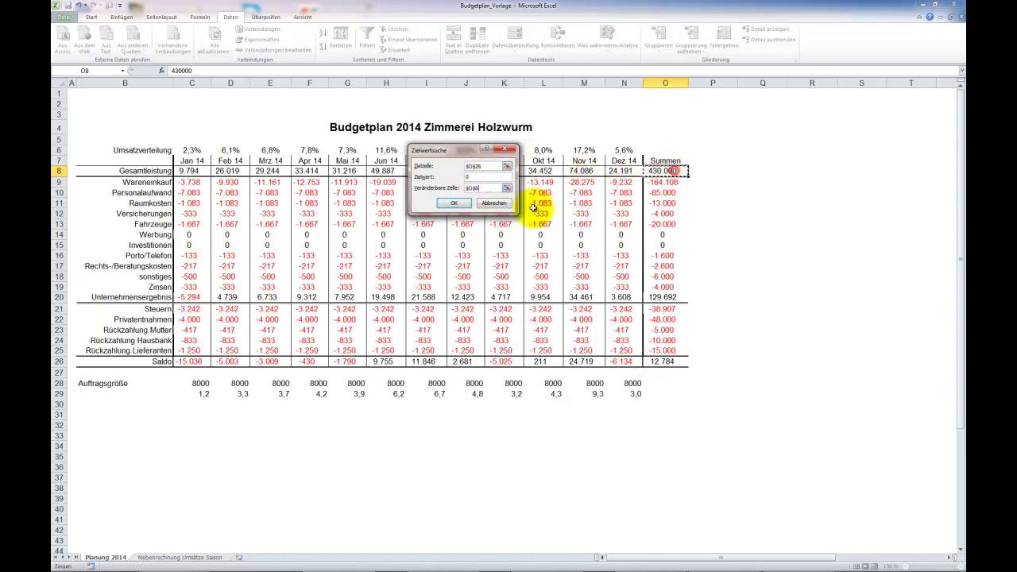
left_click(454, 202)
left_click(459, 200)
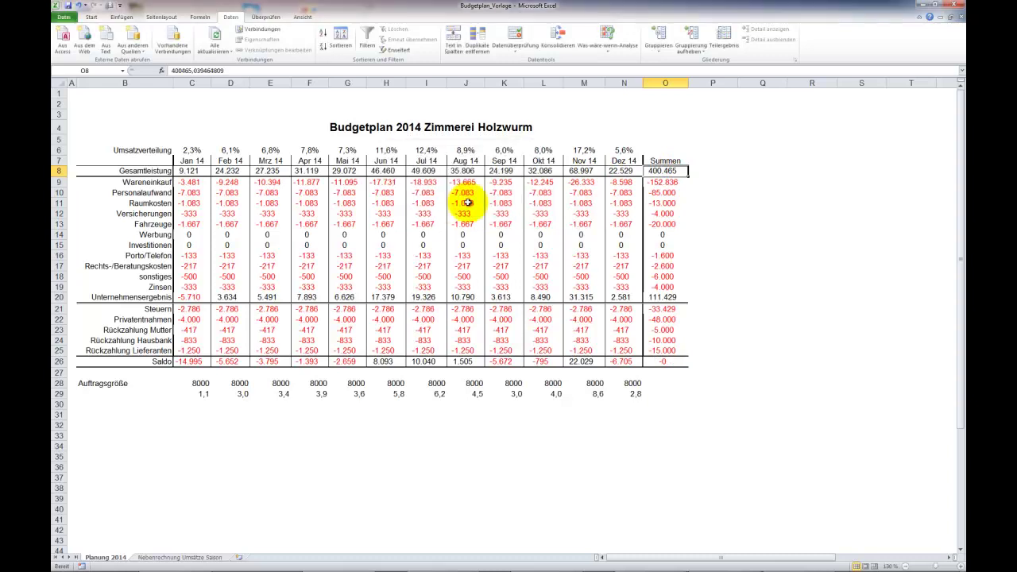
left_click(729, 241)
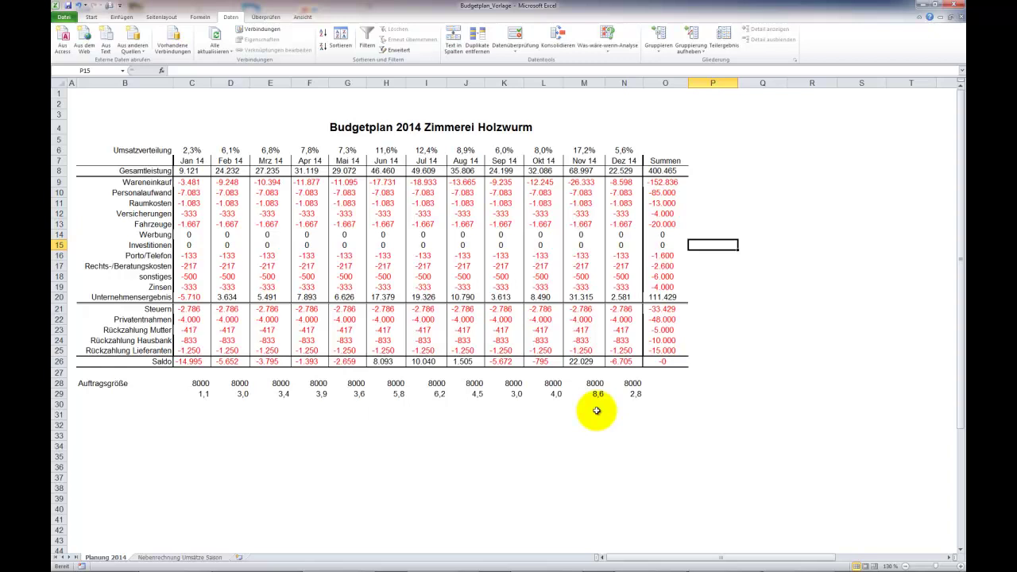
left_click(385, 427)
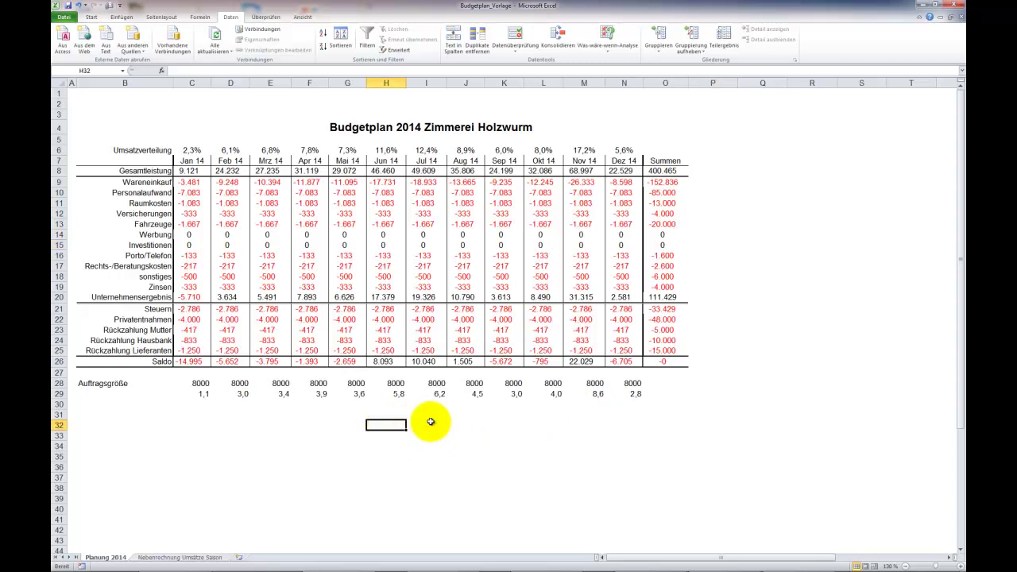